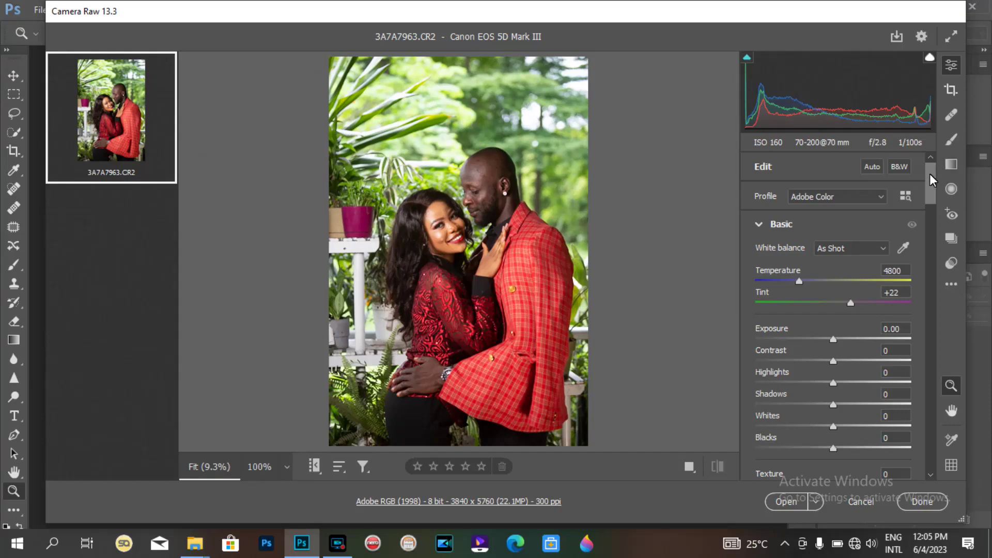
Set the photo's Highlights to -77, Shadows to +64 and Exposure to -0.10 in the Basic adjustments
scroll(936, 223, "down", 8)
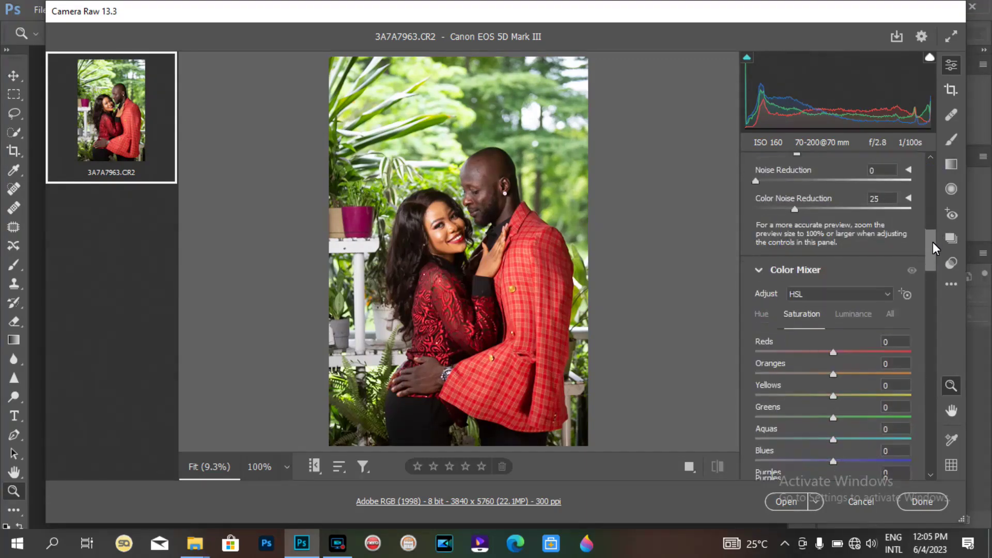
left_click_drag(932, 242, 931, 250)
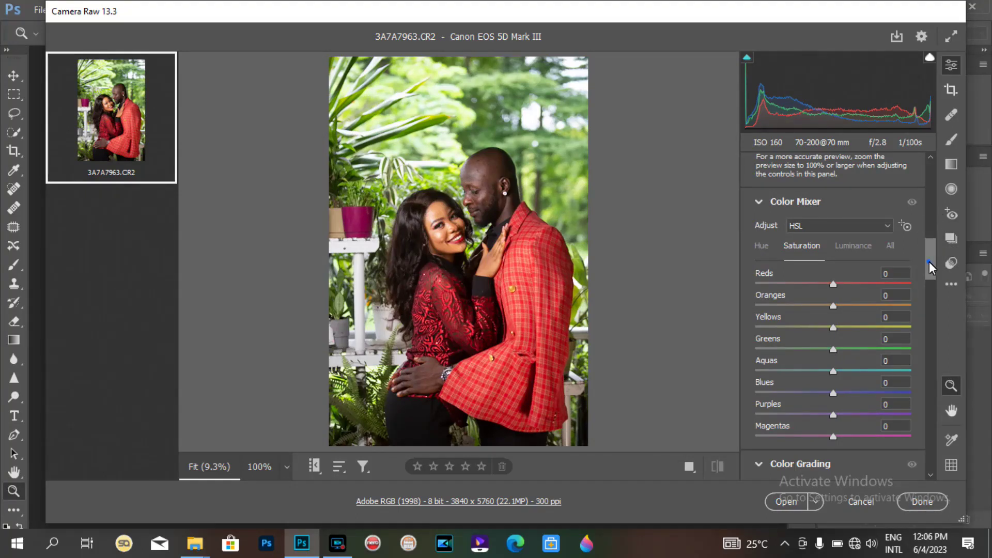
left_click_drag(929, 262, 930, 171)
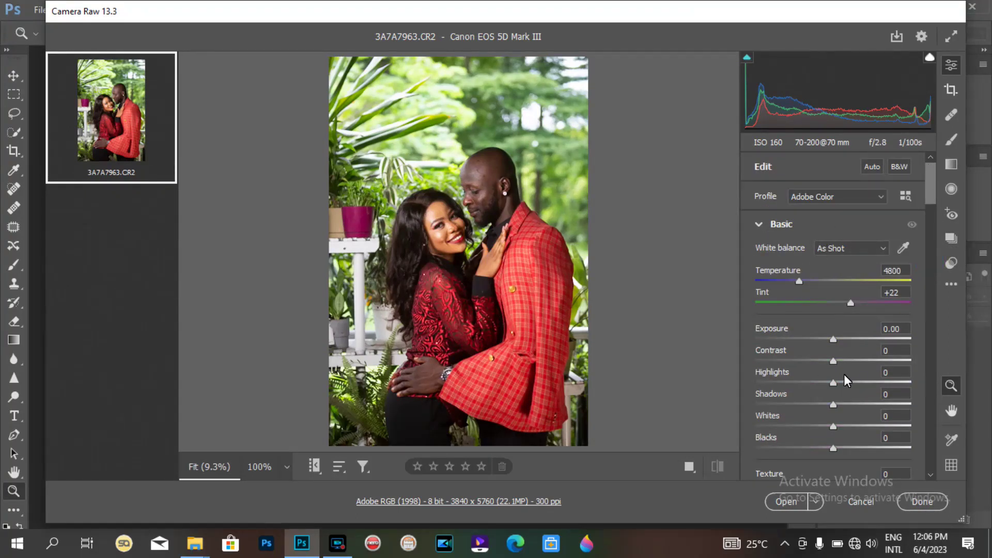
left_click_drag(834, 382, 773, 383)
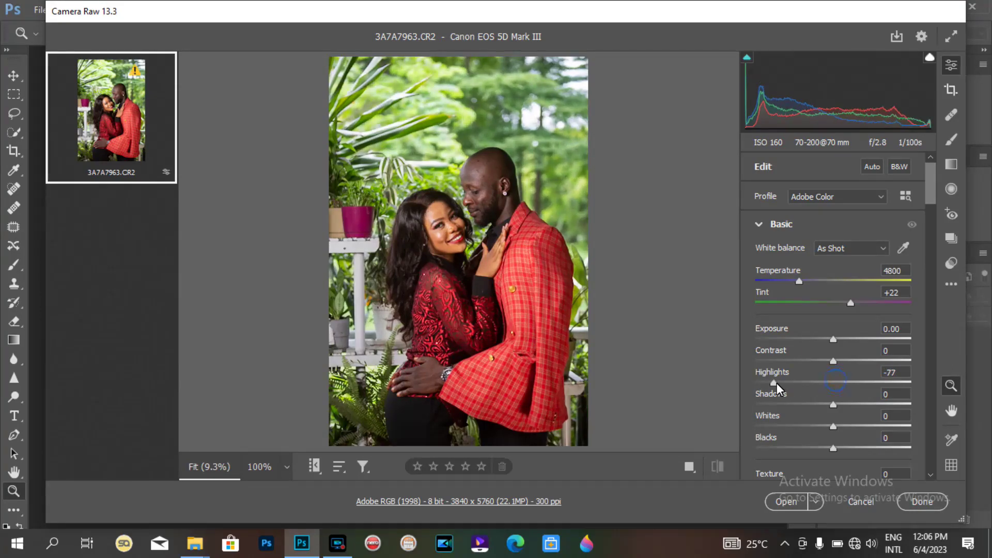
left_click_drag(832, 405, 886, 409)
left_click_drag(833, 339, 829, 339)
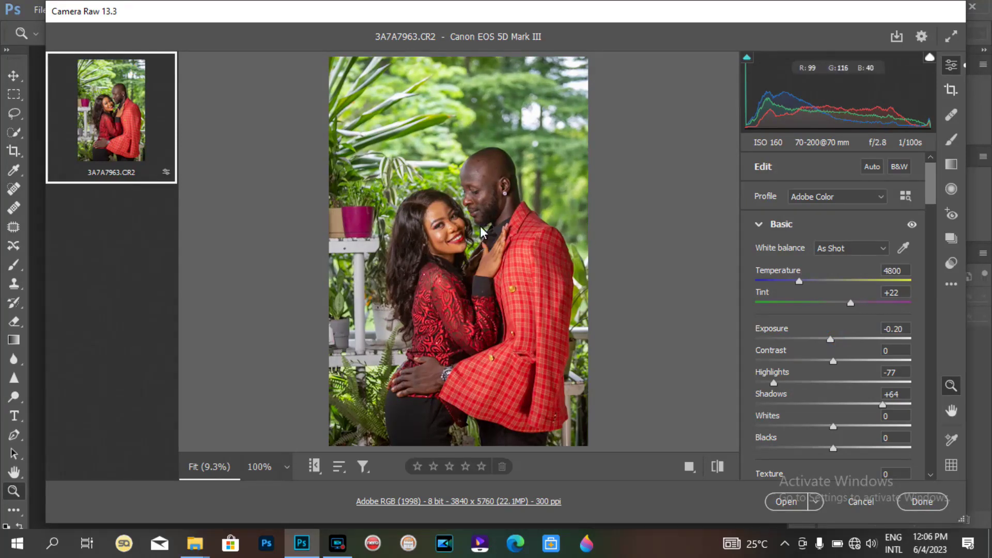
left_click_drag(830, 339, 832, 340)
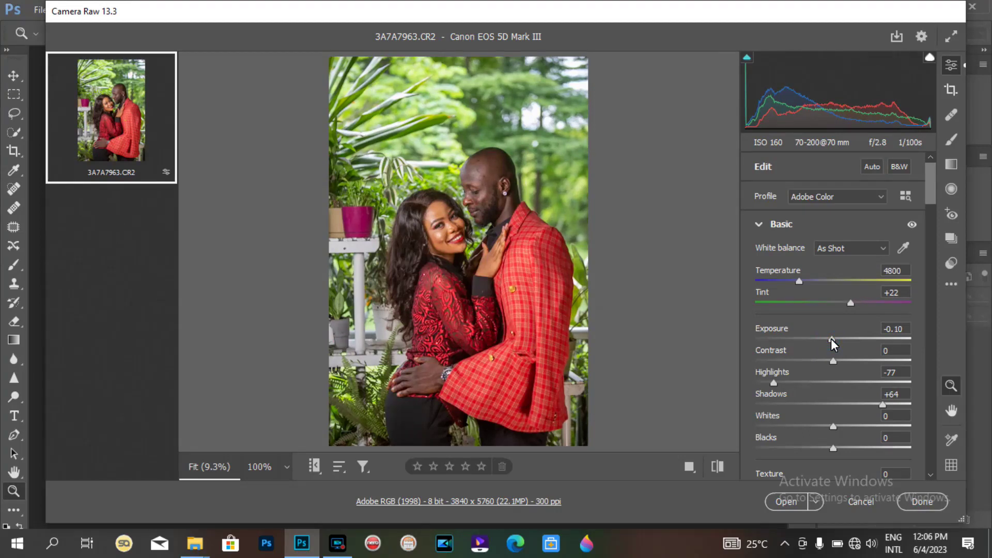
Set the Greens saturation to -66 and the Greens luminance to -100 in the Color Mixer
scroll(932, 193, "down", 1)
left_click_drag(932, 187, 927, 262)
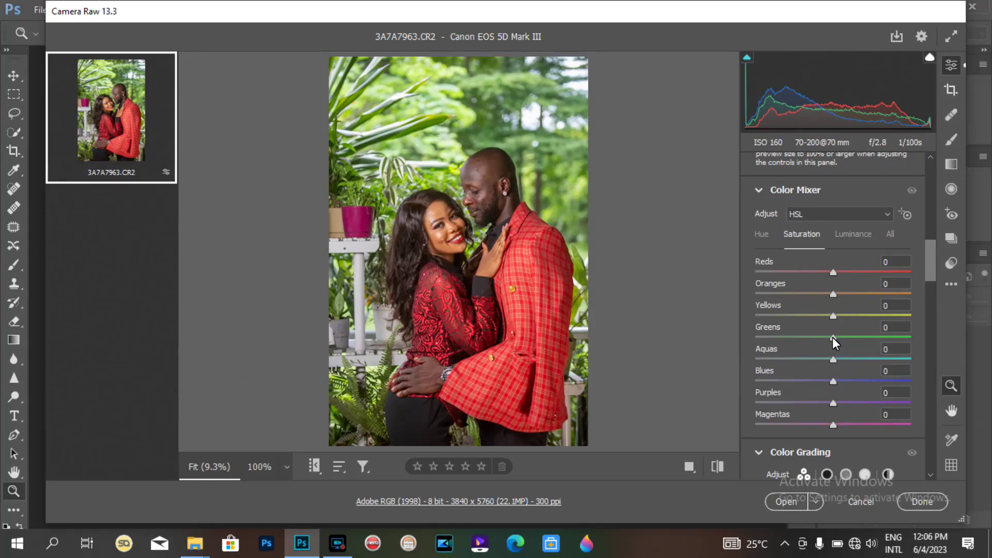
left_click_drag(833, 337, 750, 338)
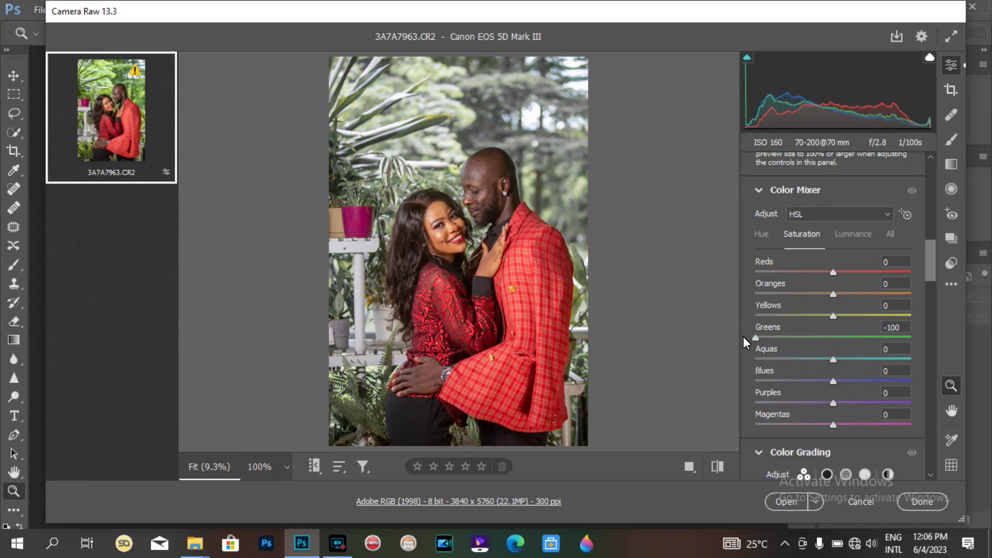
left_click_drag(759, 337, 780, 344)
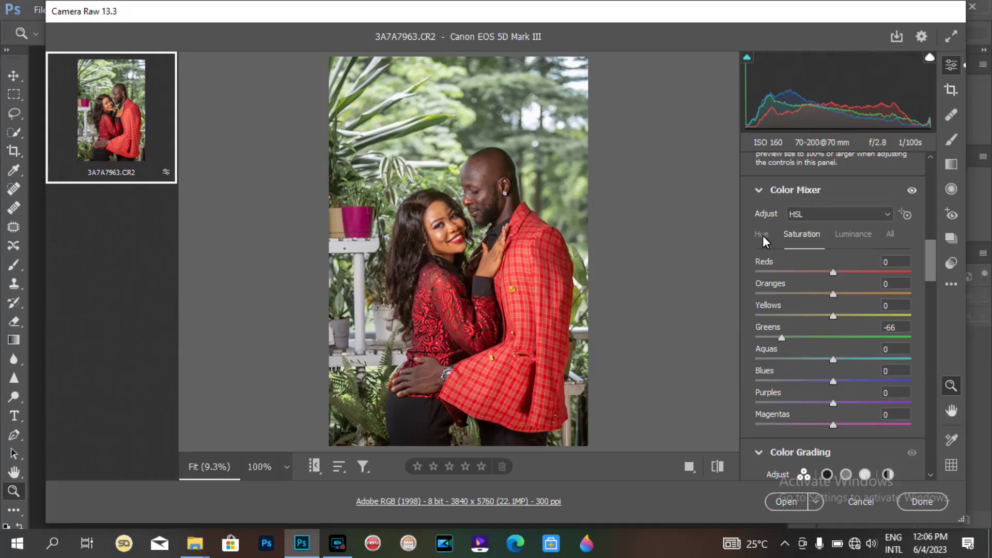
left_click(853, 234)
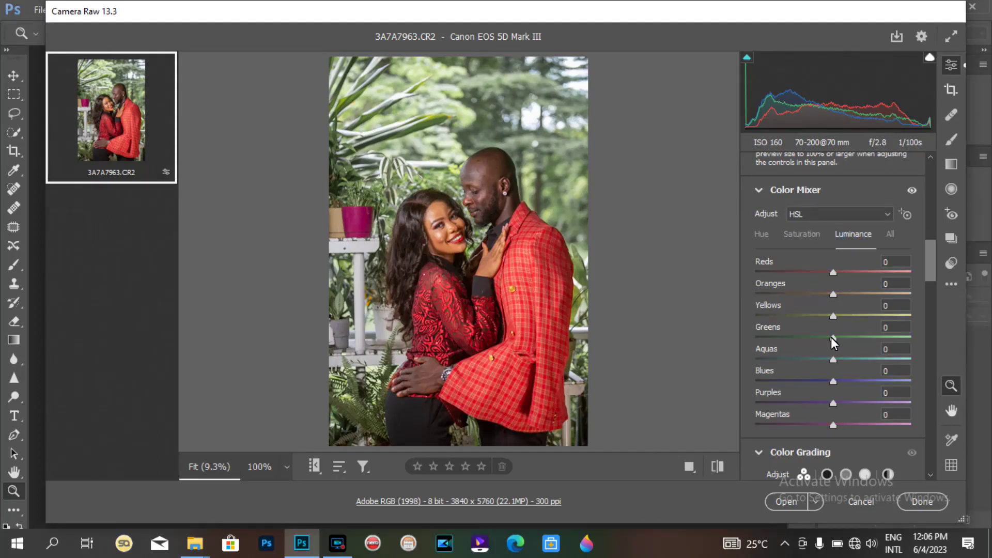
left_click_drag(829, 337, 743, 343)
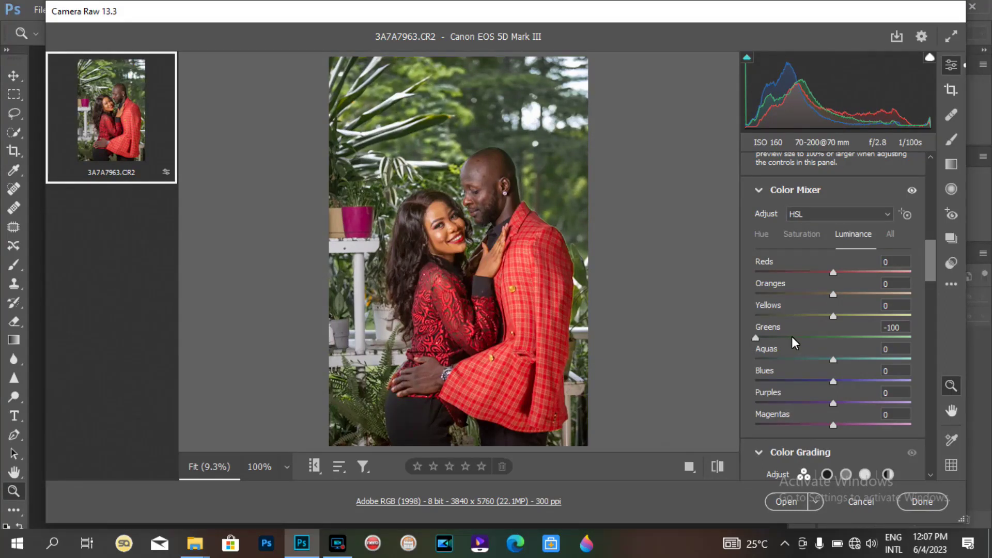
mouse_move(755, 341)
left_mouse_down()
mouse_move(786, 336)
mouse_move(729, 338)
mouse_move(823, 346)
mouse_move(726, 343)
mouse_move(950, 327)
mouse_move(731, 338)
mouse_move(763, 337)
mouse_move(743, 341)
left_mouse_up()
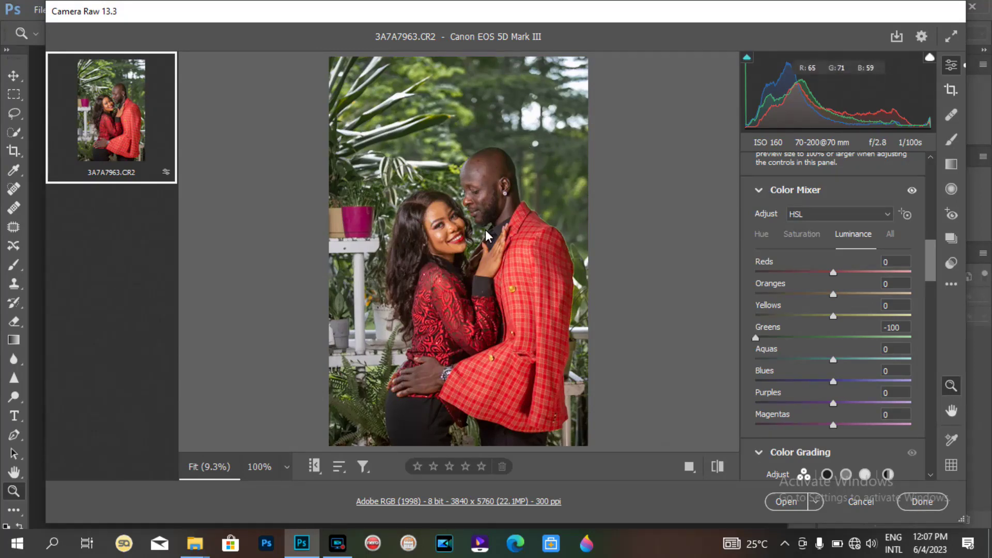
Try the Greens saturation at +100, and settle it at -77
left_click(799, 234)
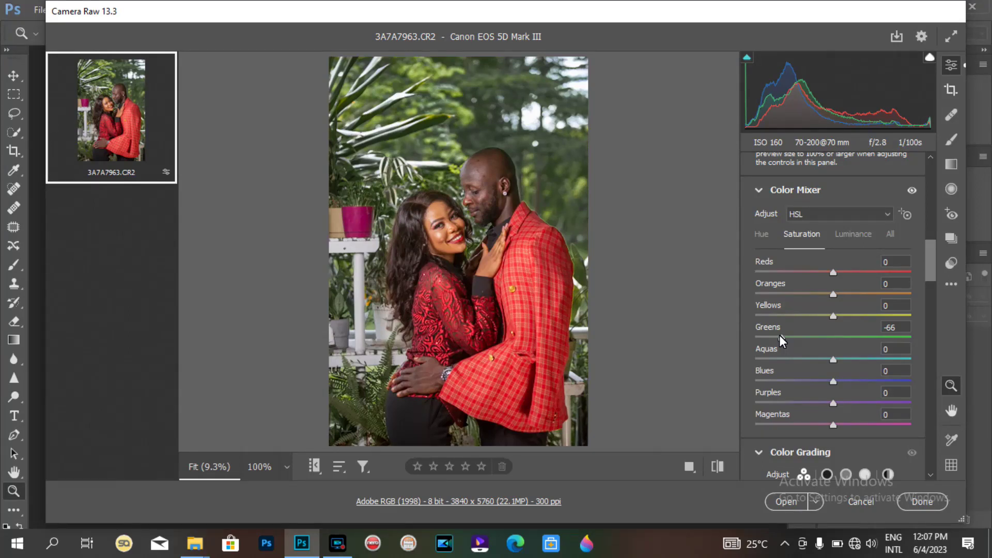
left_click_drag(779, 335, 967, 339)
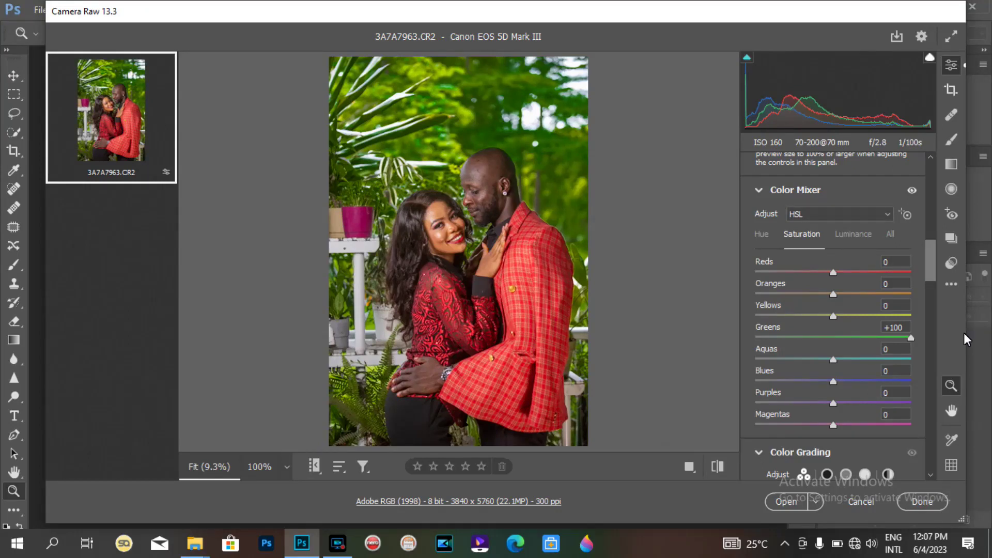
left_click_drag(910, 338, 773, 353)
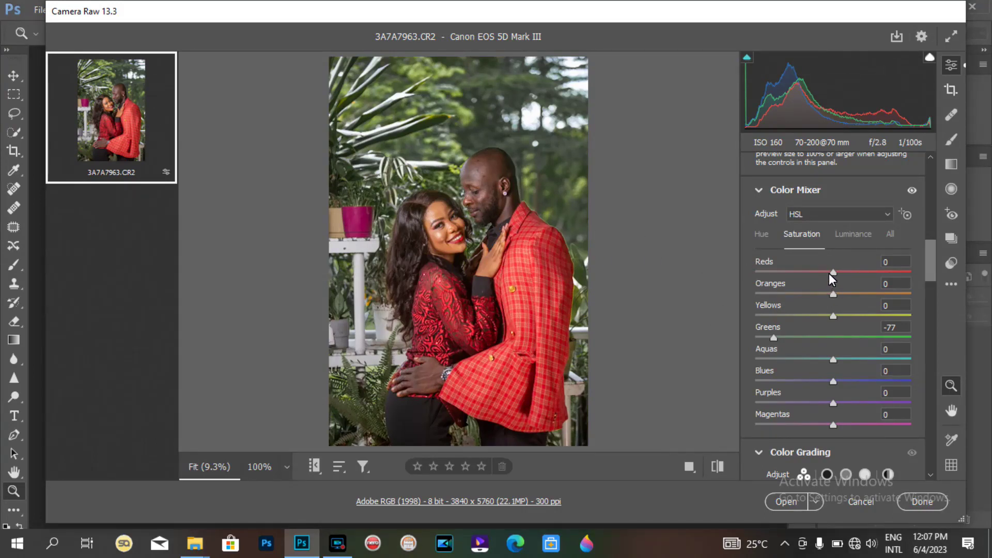
Set the Reds saturation to +55 and the Reds hue to -12 in the Color Mixer
left_click_drag(833, 272, 871, 271)
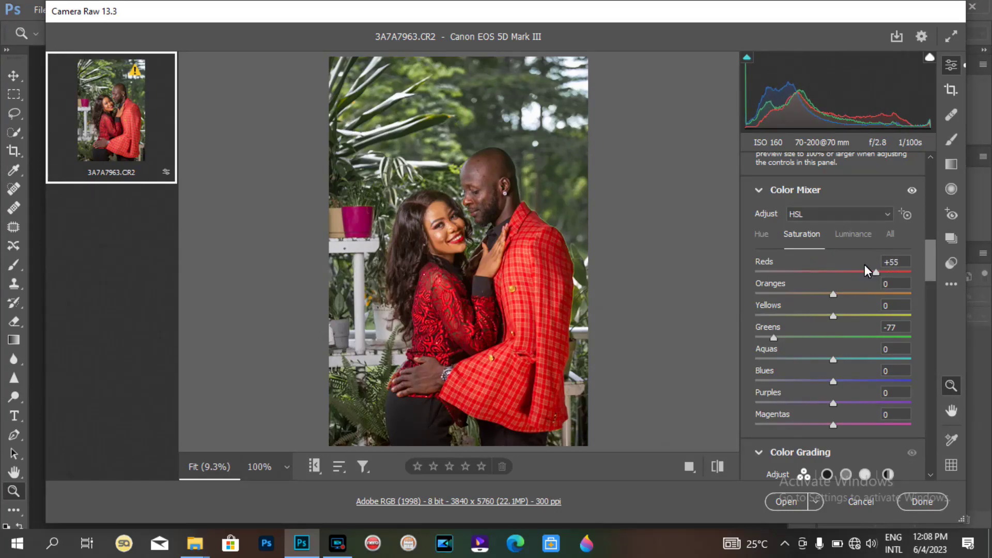
left_click(763, 235)
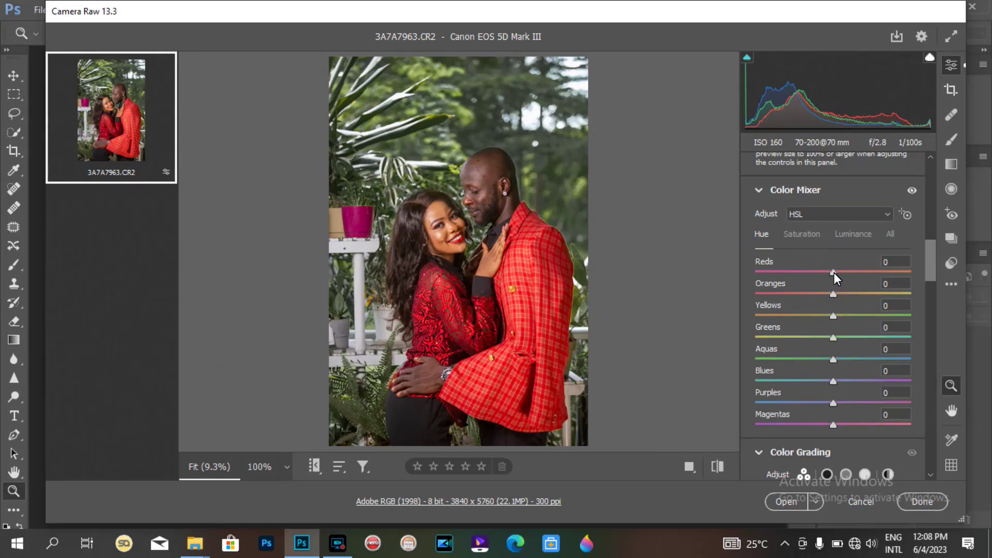
mouse_move(831, 270)
left_mouse_down()
mouse_move(813, 274)
mouse_move(874, 270)
mouse_move(822, 277)
left_mouse_up()
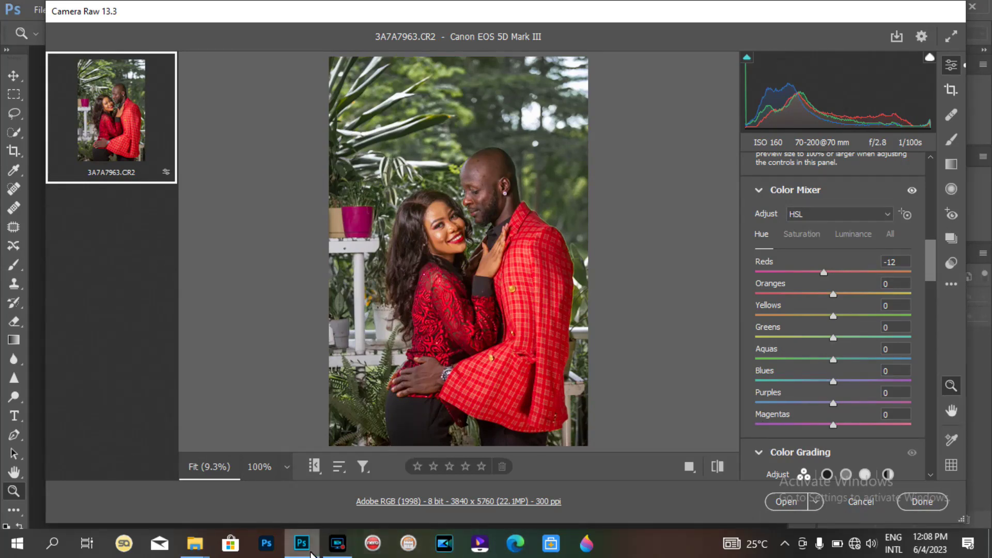
left_click(336, 546)
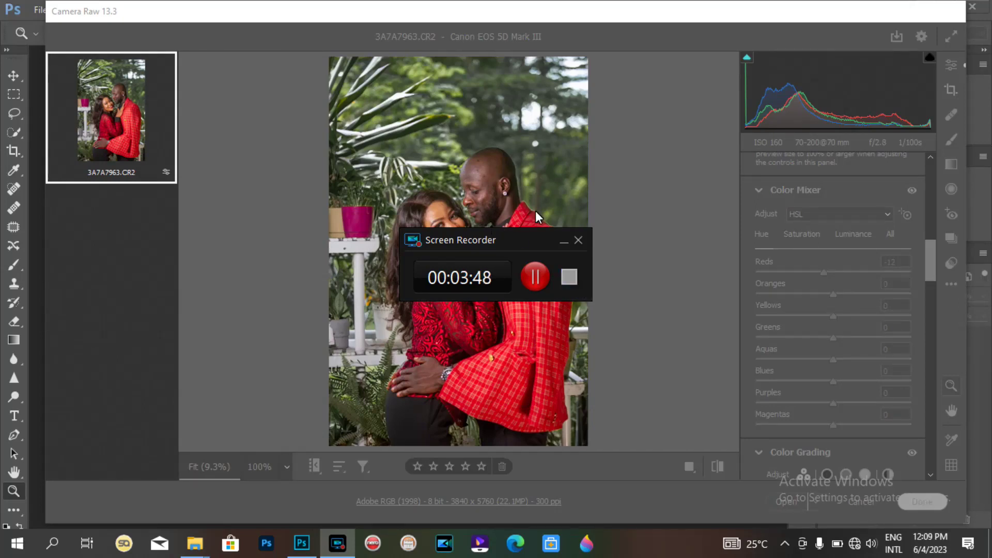
left_click(486, 328)
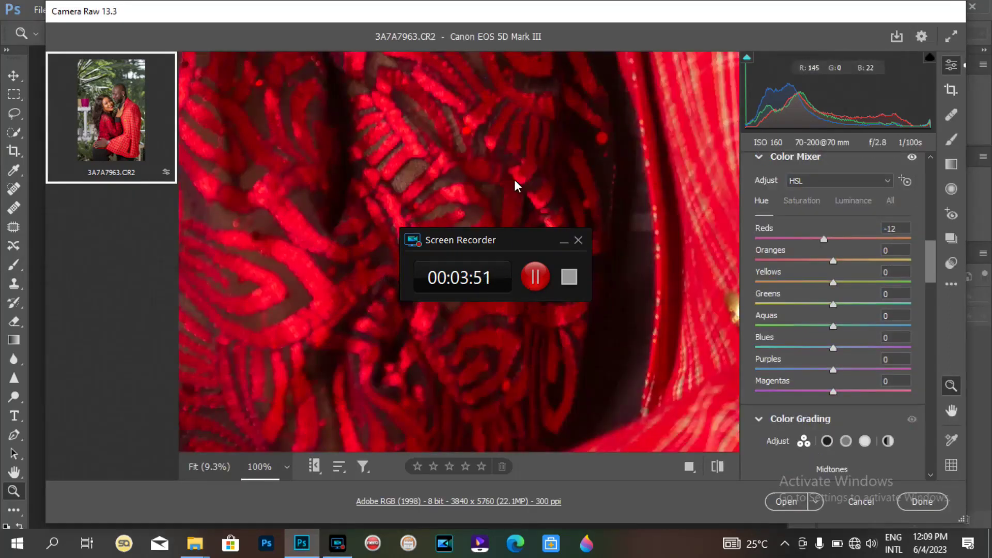
left_click(555, 179)
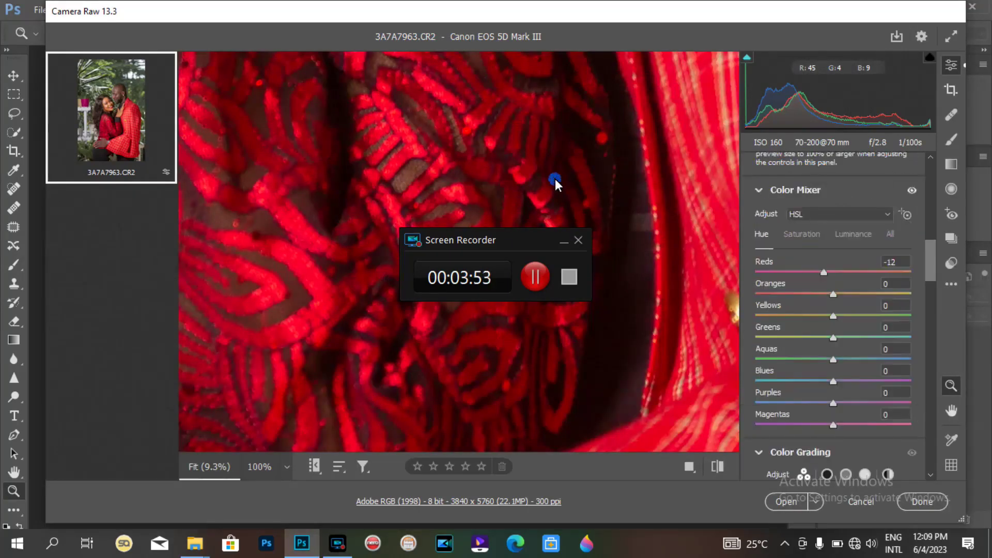
left_click(562, 243)
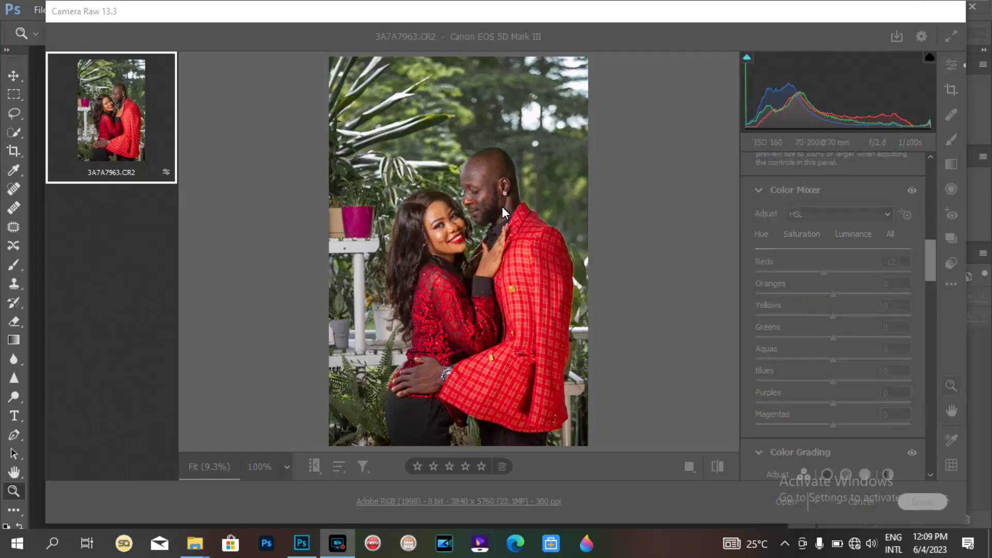
left_click(447, 202)
left_click(447, 202)
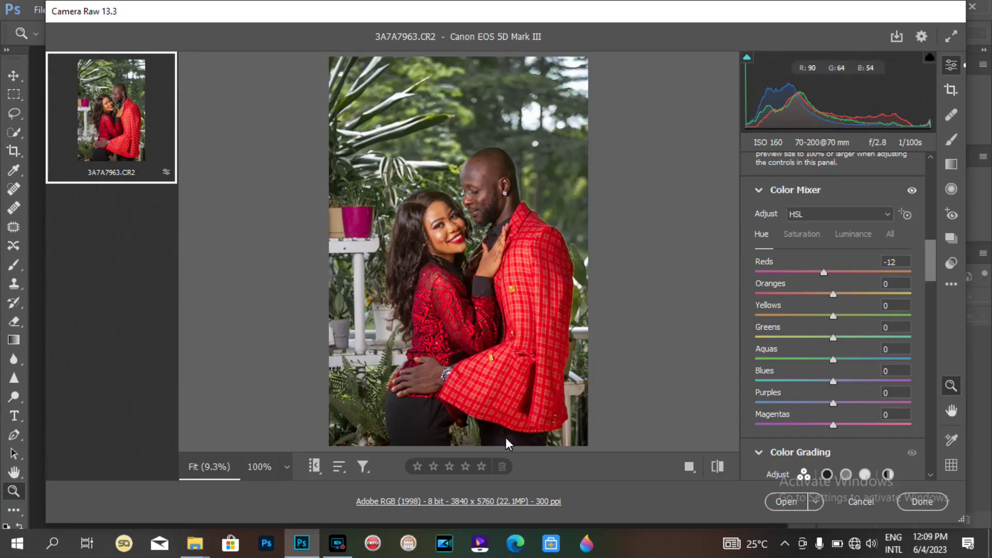
Open the developed raw photo in Photoshop and run the 5.5 action to create the retouching layers
left_click(792, 500)
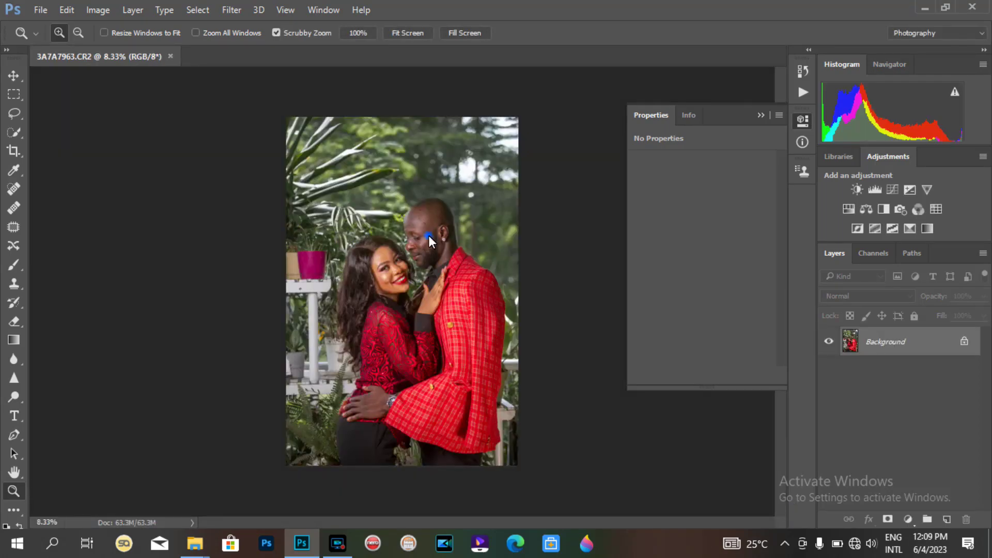
left_click(428, 235)
left_click(429, 234)
left_click(428, 235)
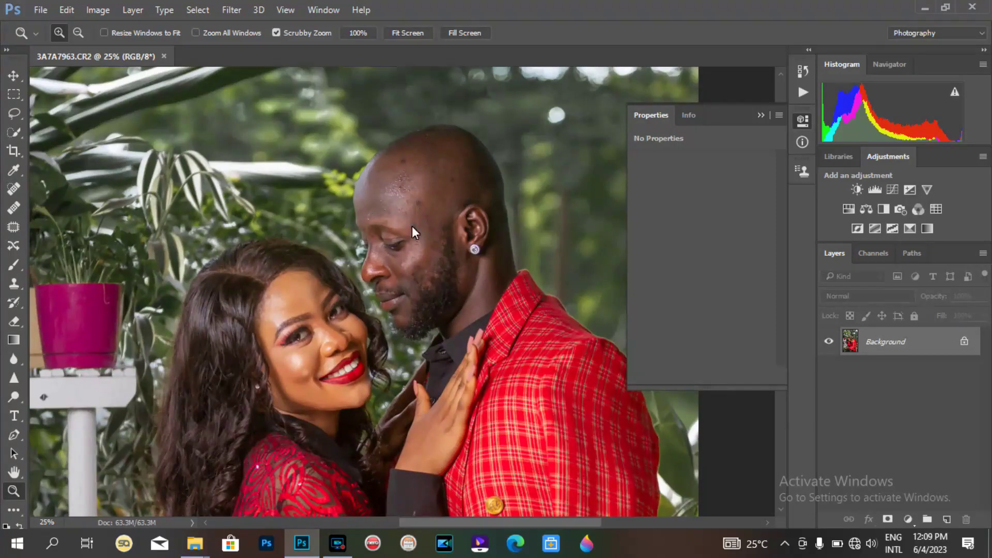
left_click(801, 94)
left_click(649, 208)
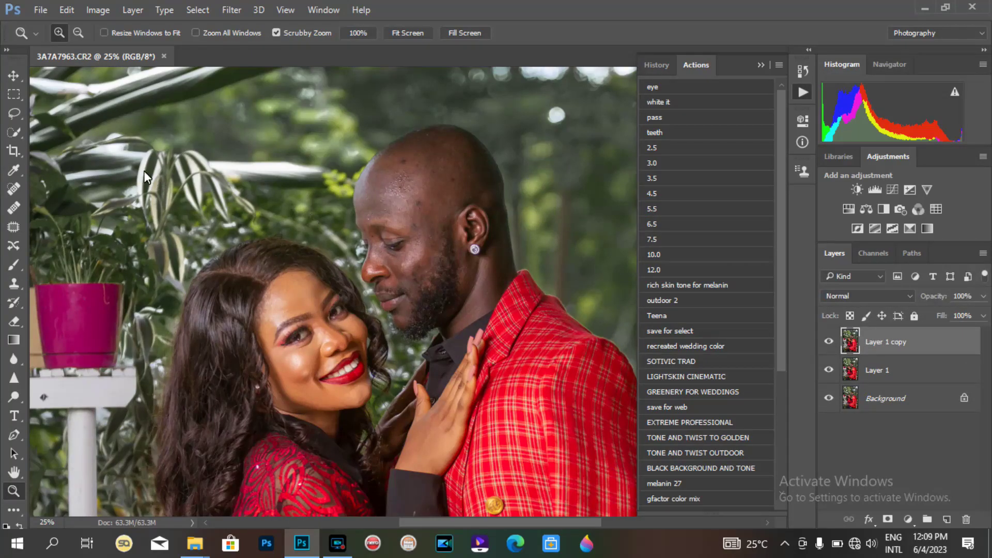
Lasso the man's forehead and cheek, and the side of his neck, on Layer 1 and smooth the selected skin
left_click(15, 112)
mouse_move(371, 165)
left_mouse_down()
mouse_move(389, 158)
mouse_move(427, 169)
mouse_move(446, 265)
left_mouse_up()
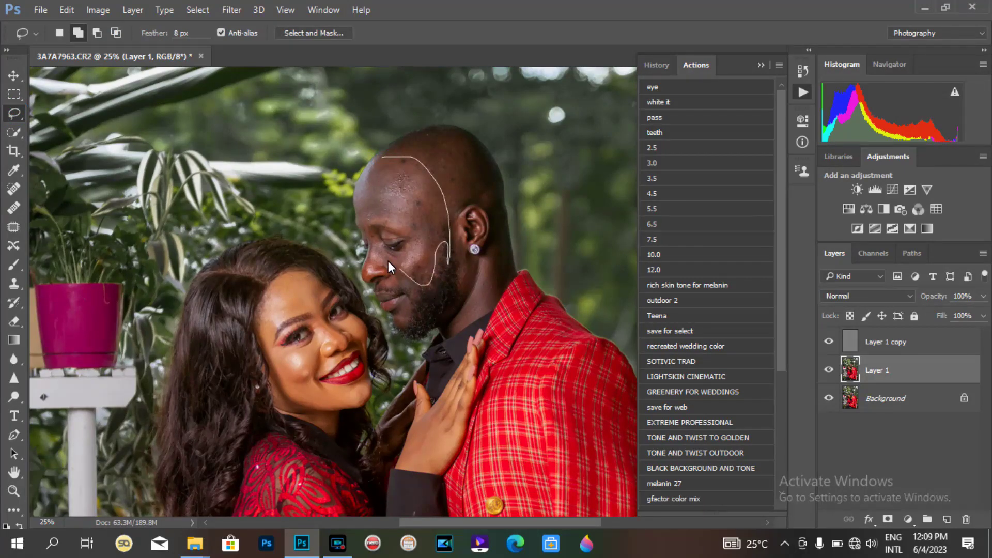
left_click_drag(362, 204, 377, 175)
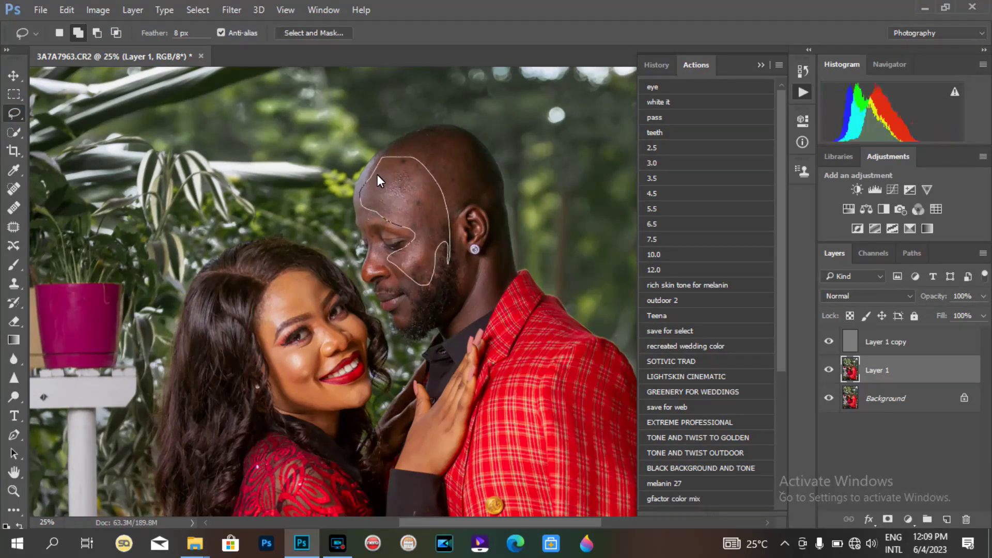
key("ctrl+d")
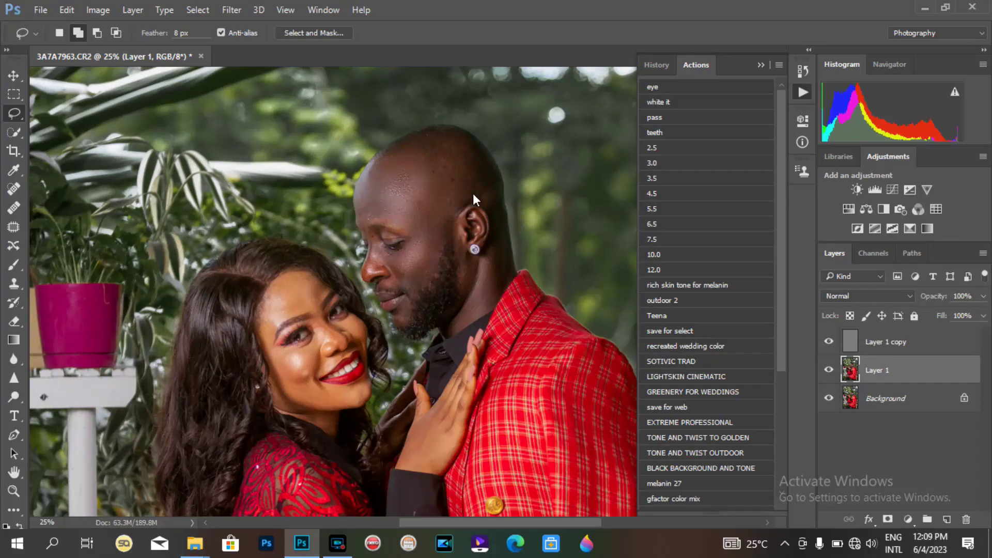
mouse_move(455, 236)
left_mouse_down()
mouse_move(459, 307)
mouse_move(472, 311)
mouse_move(497, 282)
mouse_move(503, 246)
mouse_move(472, 267)
mouse_move(463, 246)
left_mouse_up()
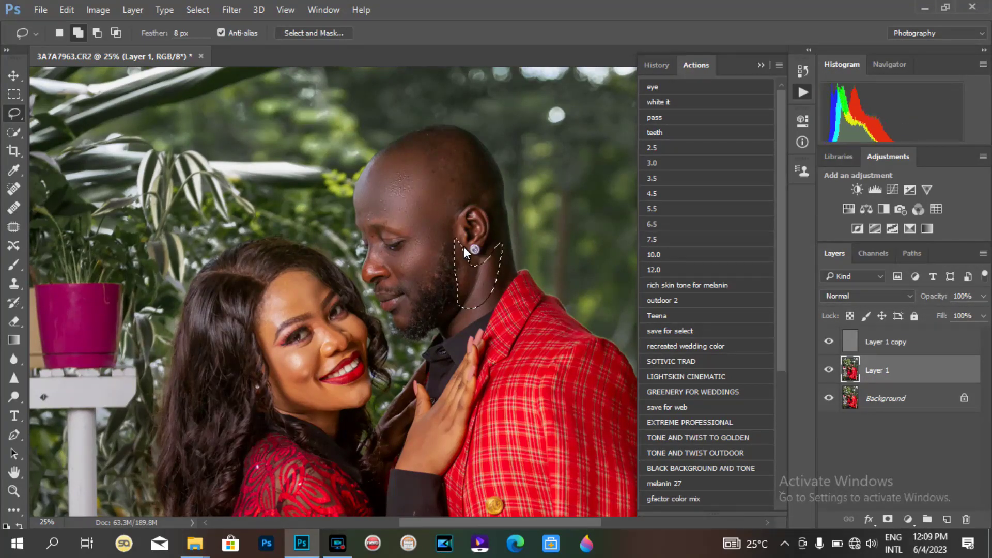
key("ctrl+d")
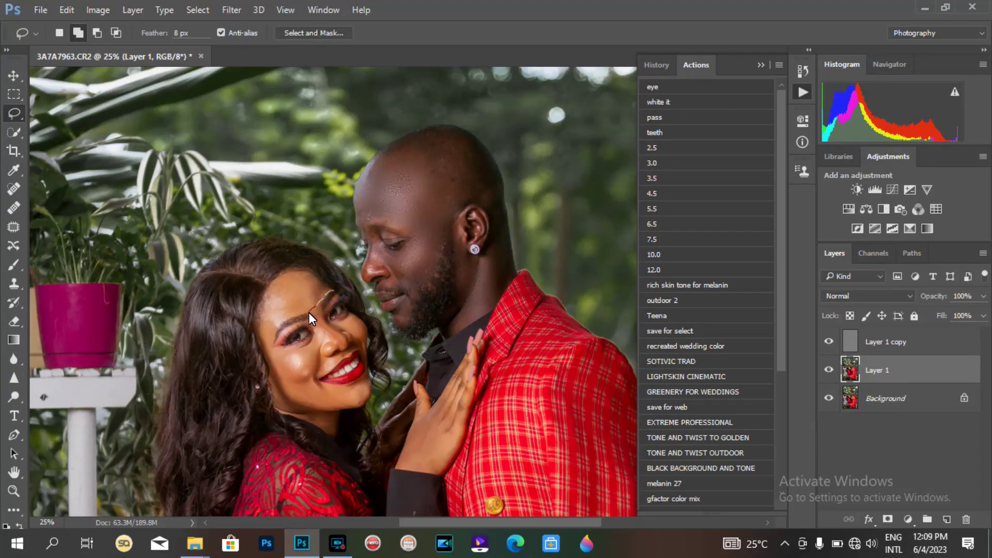
Lasso the woman's forehead and both cheeks one after another on Layer 1 and smooth the selected skin
left_click_drag(293, 275, 325, 283)
key("ctrl+d")
mouse_move(304, 346)
left_mouse_down()
mouse_move(284, 351)
mouse_move(278, 377)
left_mouse_up()
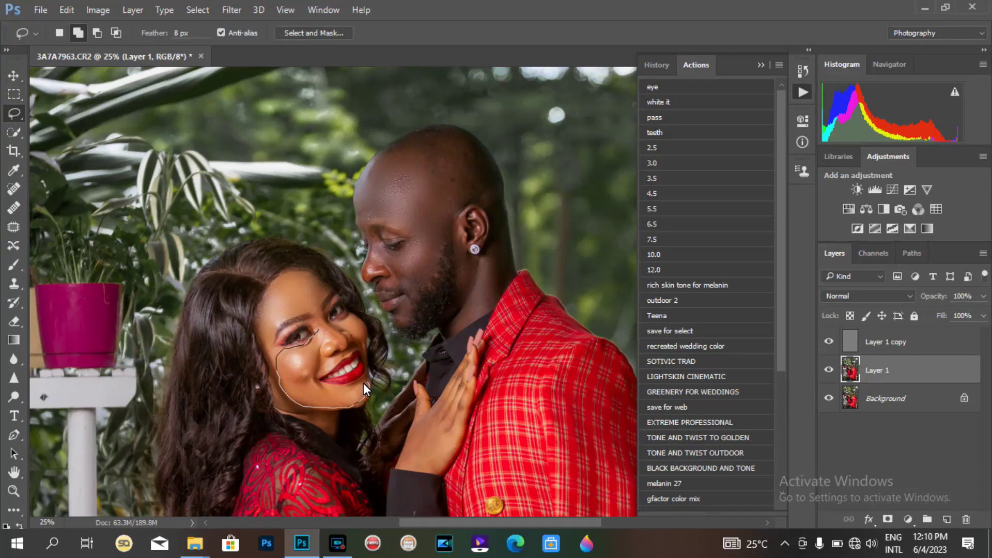
left_click_drag(315, 373, 325, 354)
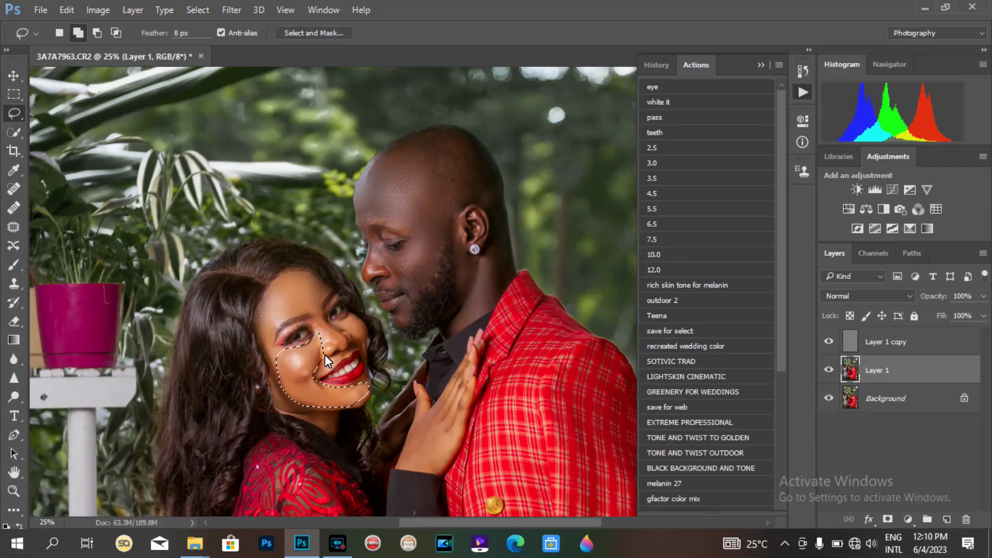
key("ctrl+d")
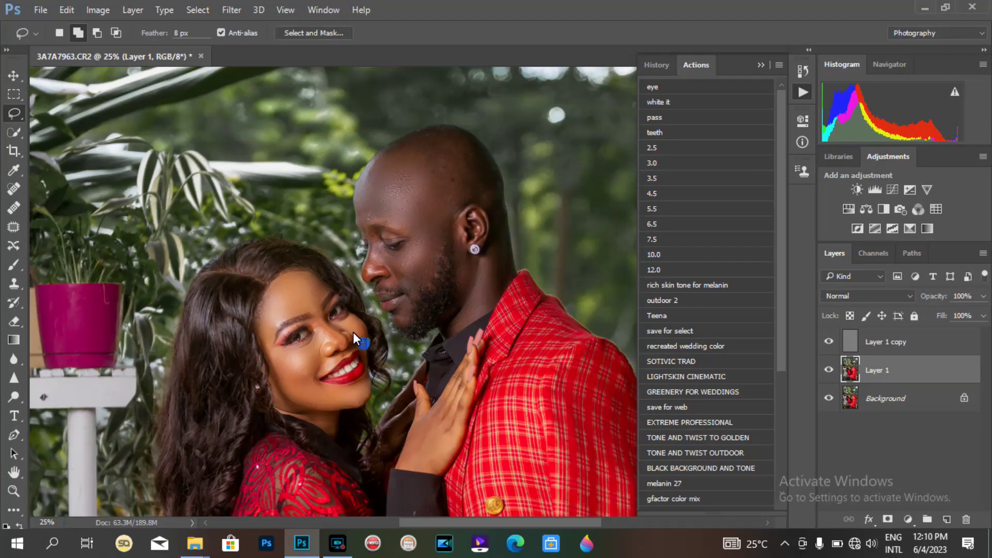
left_click_drag(365, 336, 366, 350)
key("ctrl+d")
Lasso the woman's hand and the man's lower cheek beside the beard on Layer 1 and smooth the selected skin
mouse_move(458, 407)
left_mouse_down()
mouse_move(453, 439)
mouse_move(432, 421)
mouse_move(415, 448)
mouse_move(421, 464)
mouse_move(452, 468)
mouse_move(463, 440)
left_mouse_up()
key("ctrl+d")
mouse_move(435, 262)
left_mouse_down()
mouse_move(424, 296)
mouse_move(439, 274)
left_mouse_up()
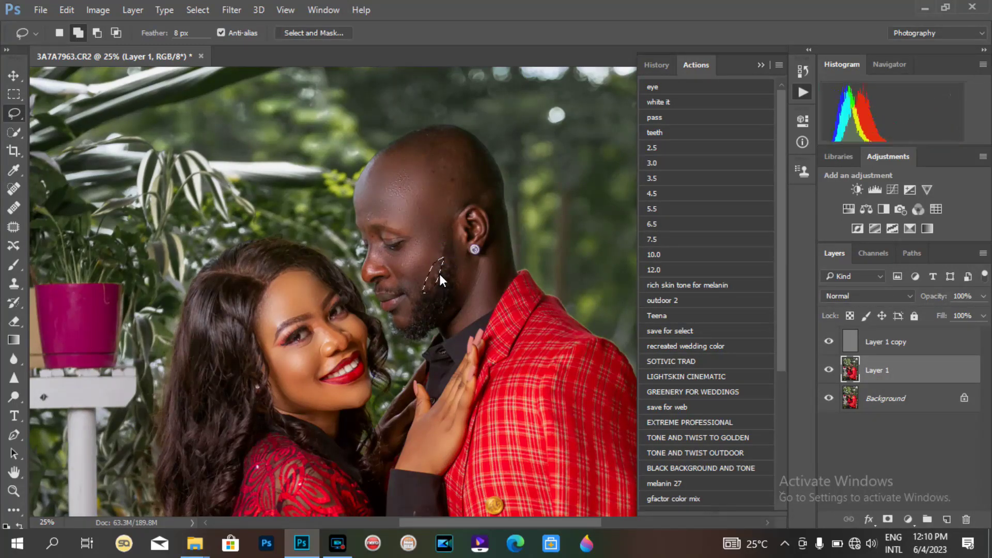
key("ctrl+d")
Lasso the man's scalp, the skin by his ear and the back of his neck on Layer 1 and smooth the selected skin
left_click_drag(440, 171, 408, 148)
left_click_drag(479, 204, 472, 198)
key("ctrl+d")
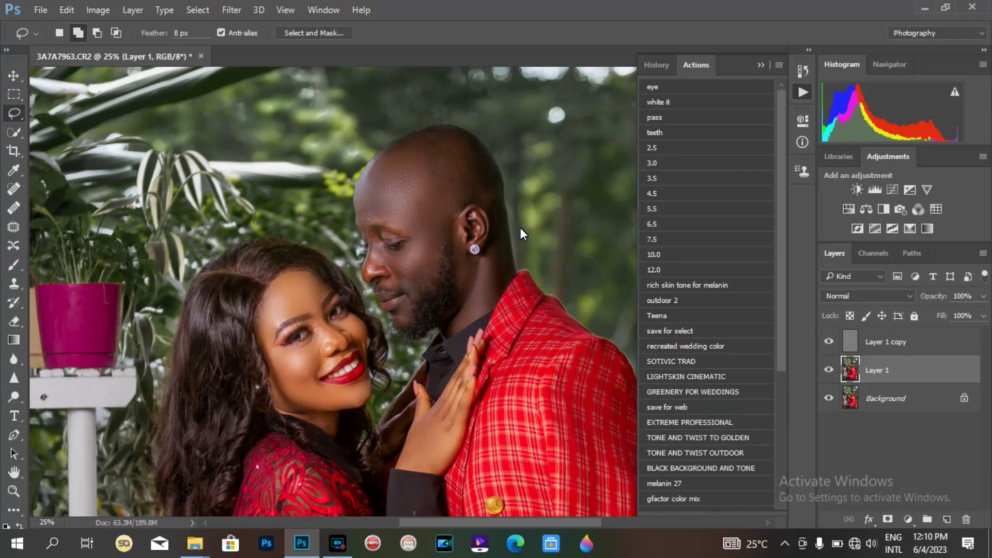
mouse_move(496, 214)
left_mouse_down()
mouse_move(508, 279)
mouse_move(499, 207)
left_mouse_up()
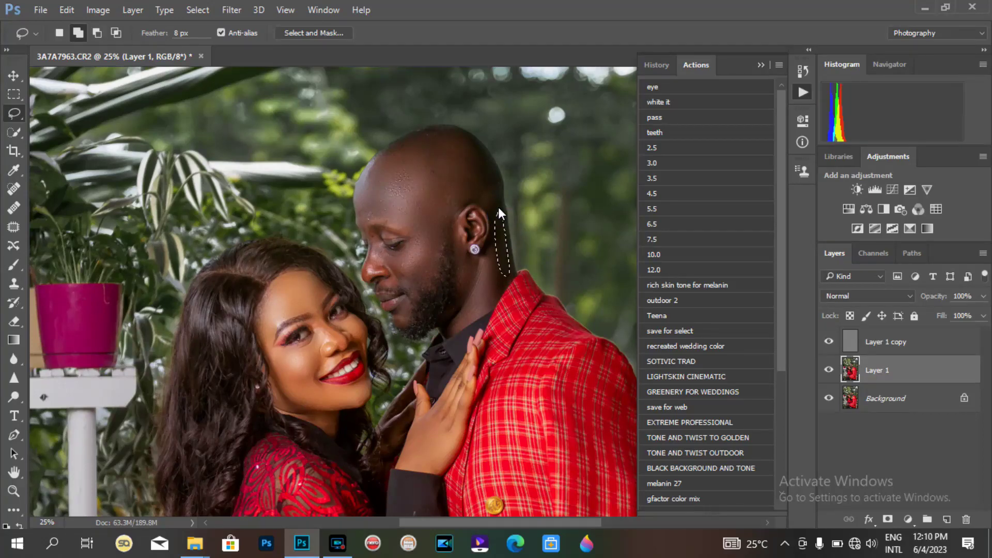
key("ctrl+d")
Merge Layer 1 copy, Layer 1 and the Background into a single Background layer
key("ctrl+minus")
key("ctrl+minus")
key("ctrl+minus")
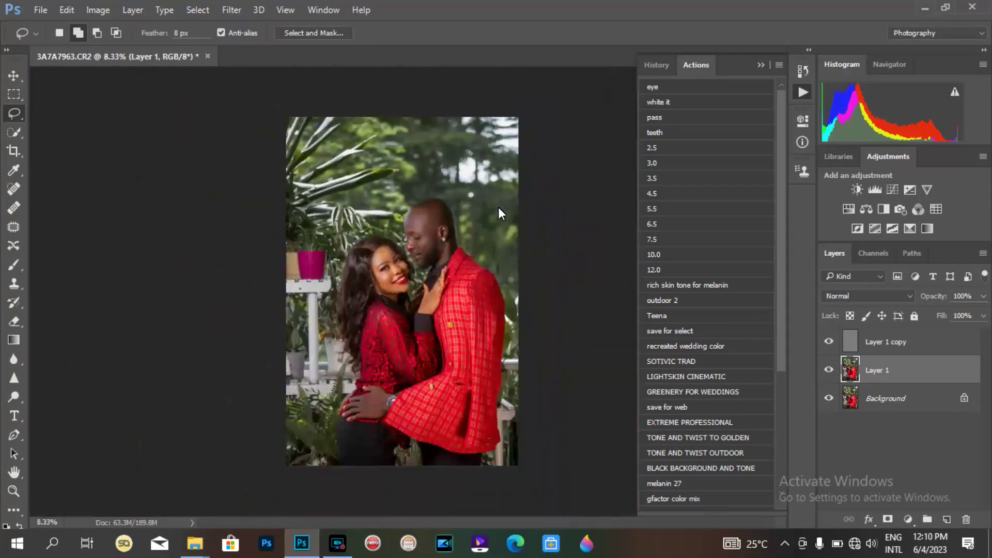
left_click(20, 492)
left_click(423, 232)
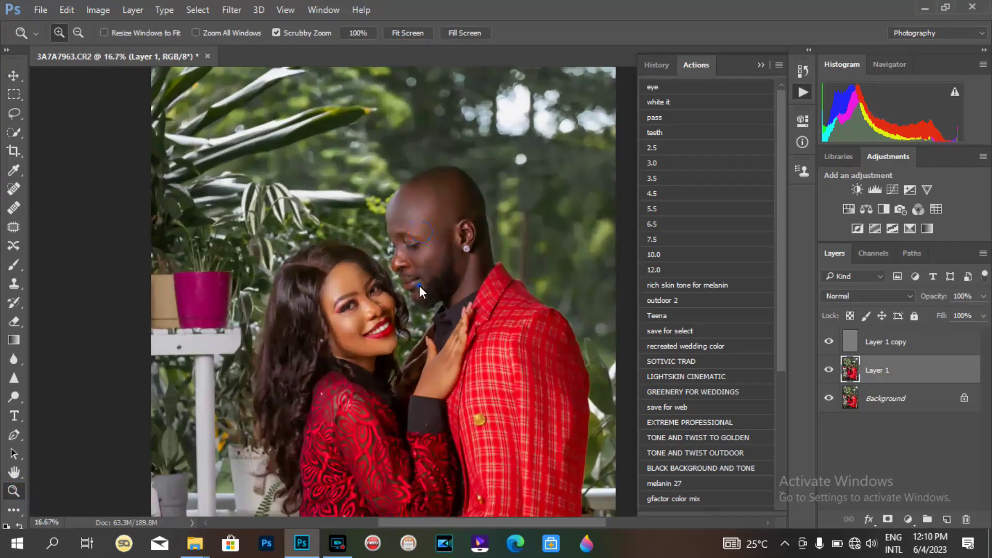
left_click(419, 285)
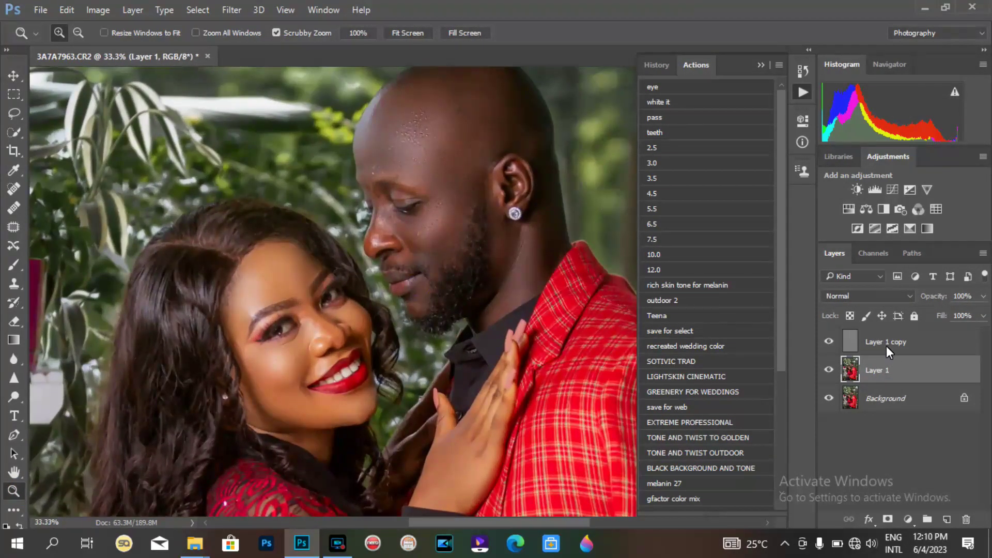
left_click(884, 345)
key("ctrl+shift+e")
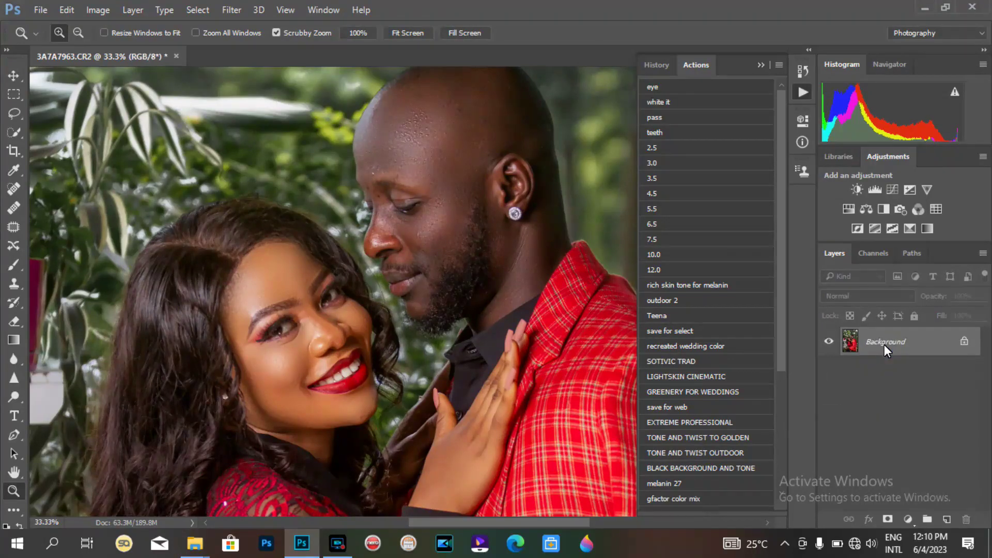
Add a Selective Color adjustment layer and set its Greens to cyan +100, magenta -65, yellow -49 and black +25
key("ctrl+minus")
key("ctrl+minus")
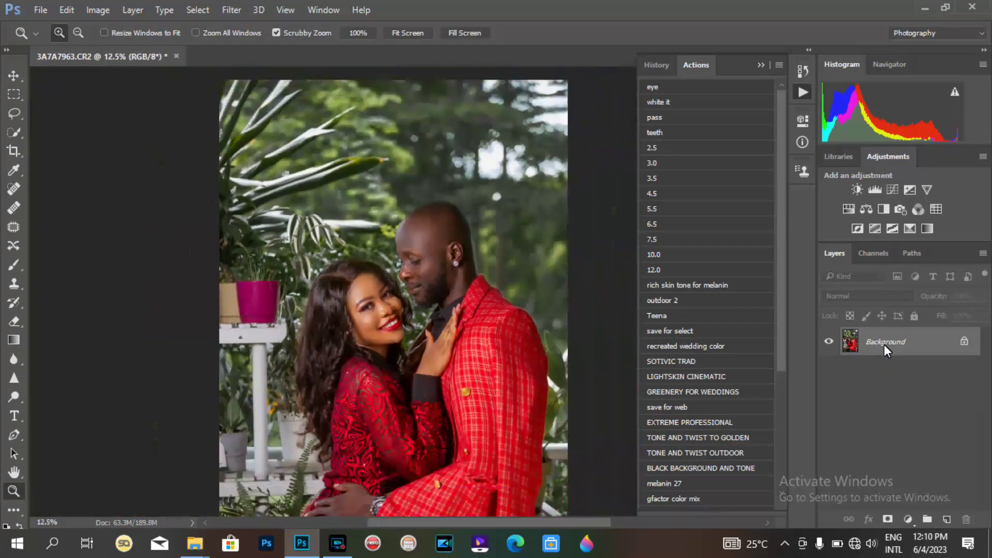
key("ctrl+minus")
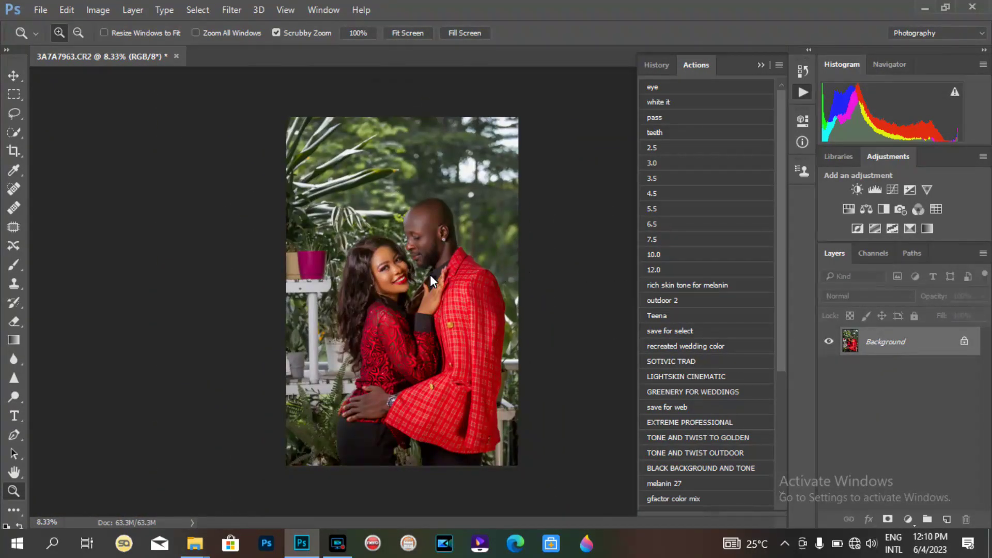
left_click(908, 230)
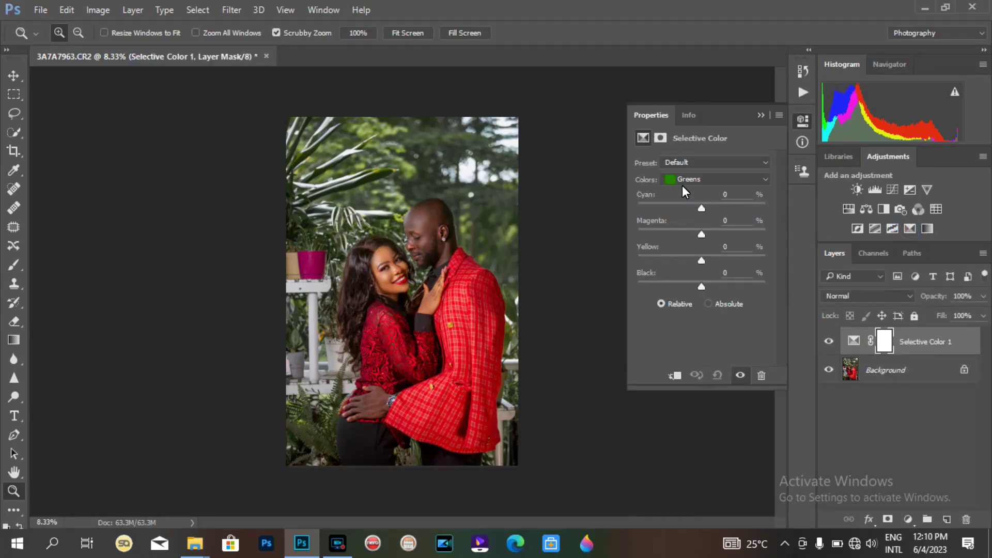
left_click_drag(705, 208, 836, 204)
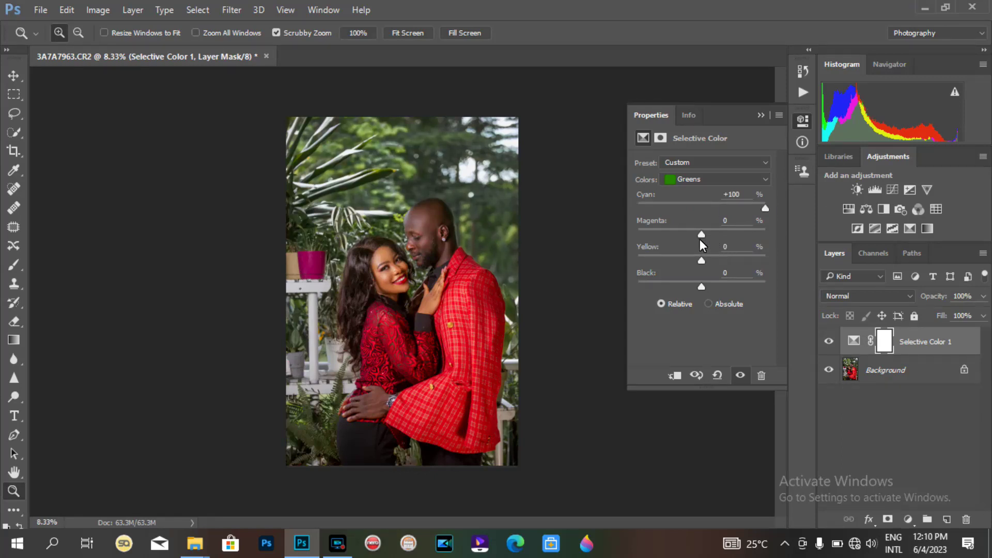
left_click_drag(684, 236, 793, 283)
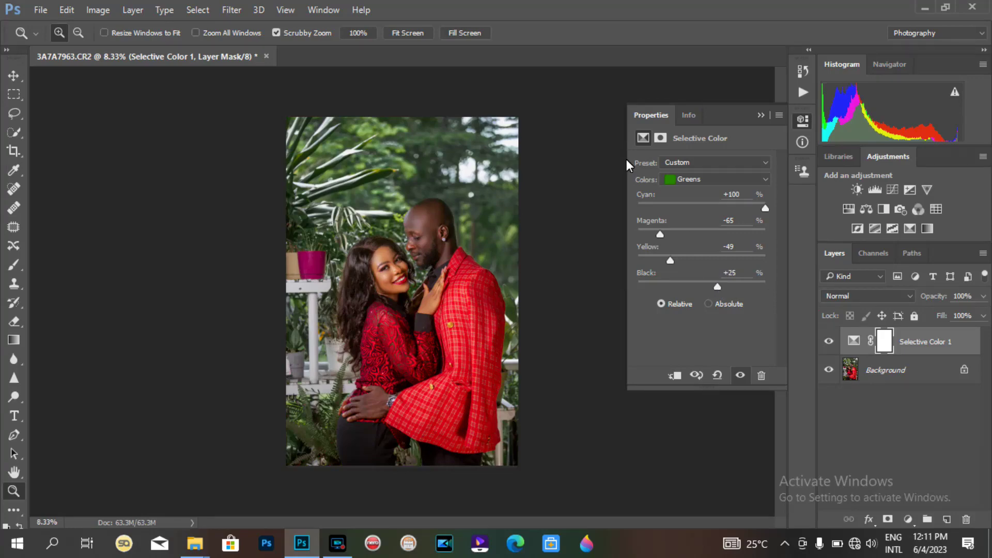
Set the Blacks in the Selective Color adjustment to cyan +11, magenta +3, yellow -1 and black -7
left_click(406, 277)
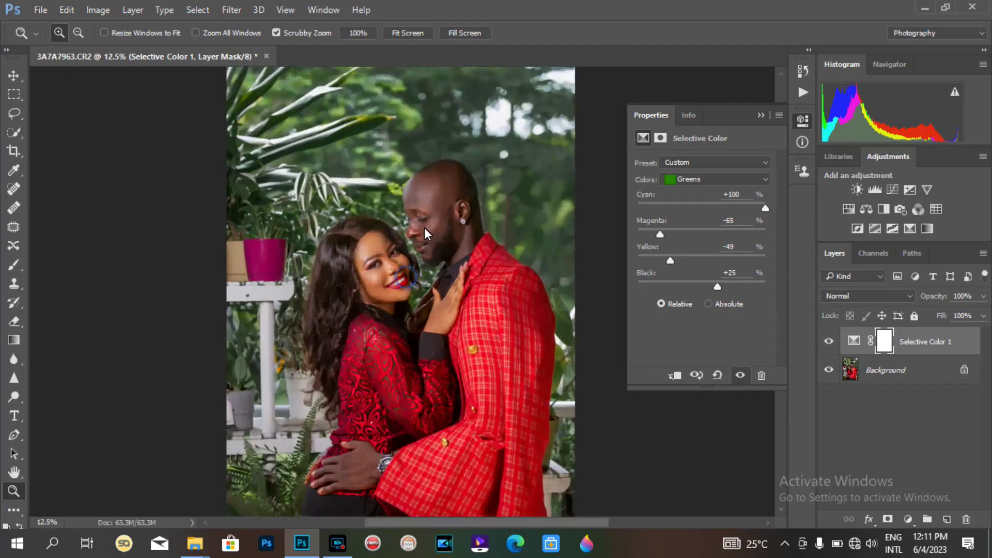
left_click(424, 226)
left_click(424, 227)
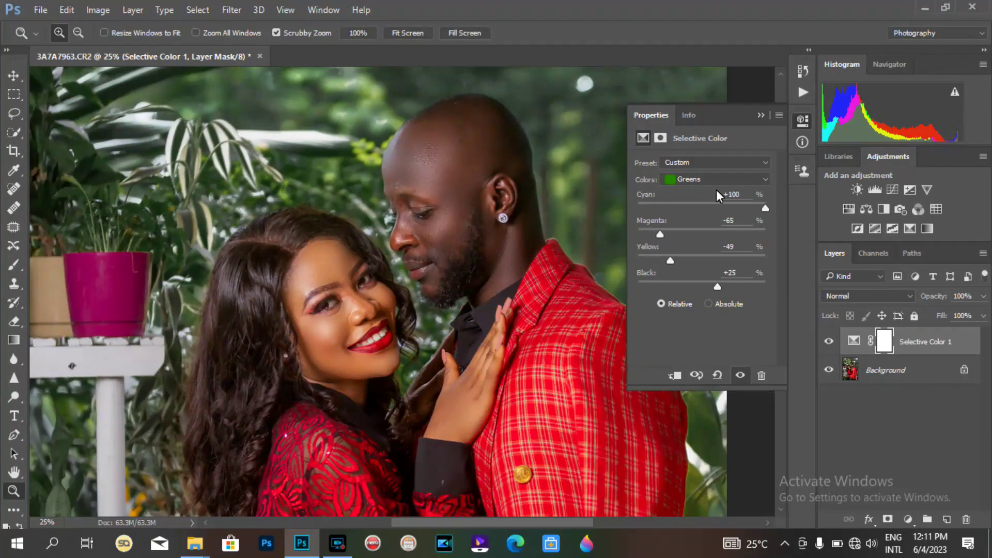
key("ctrl+minus")
key("ctrl+minus")
key("ctrl+minus")
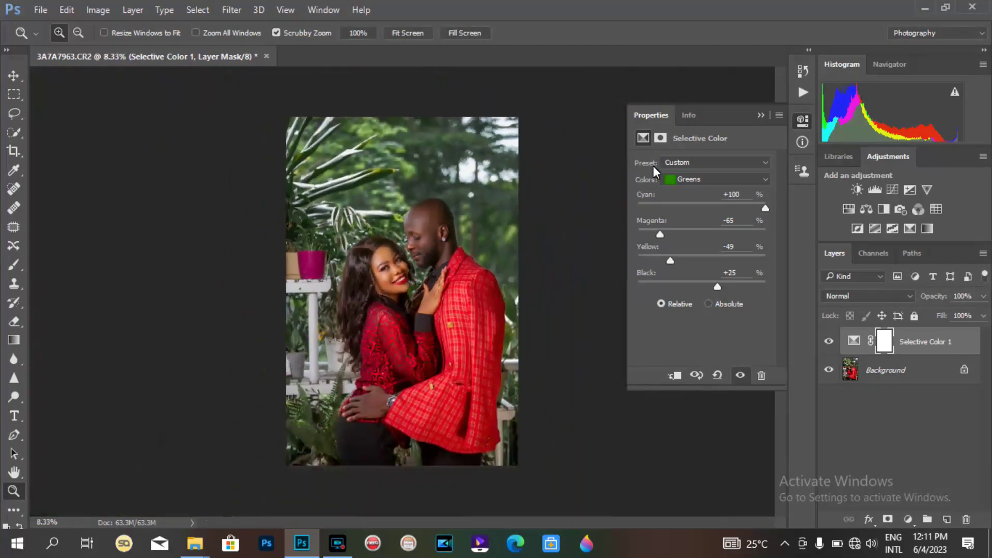
left_click(701, 180)
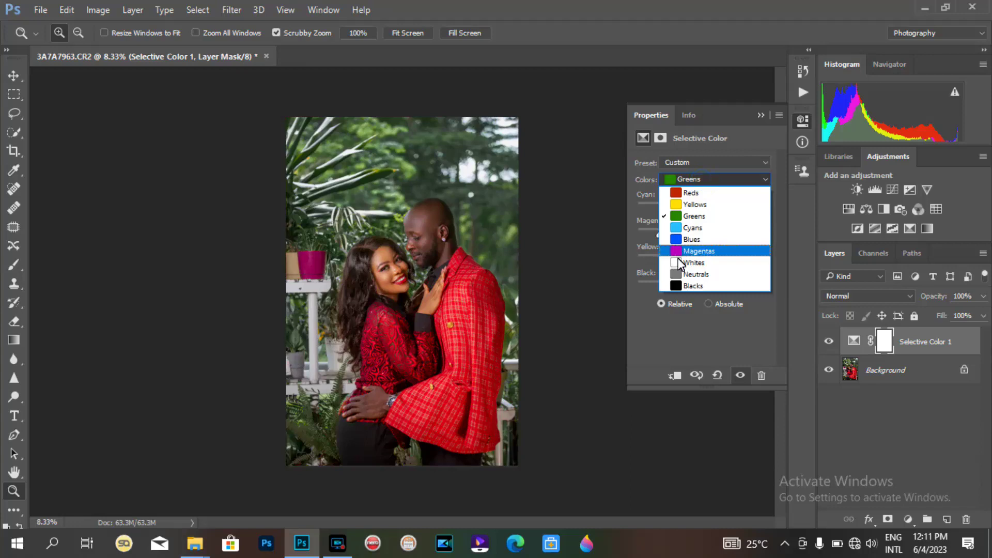
left_click(677, 286)
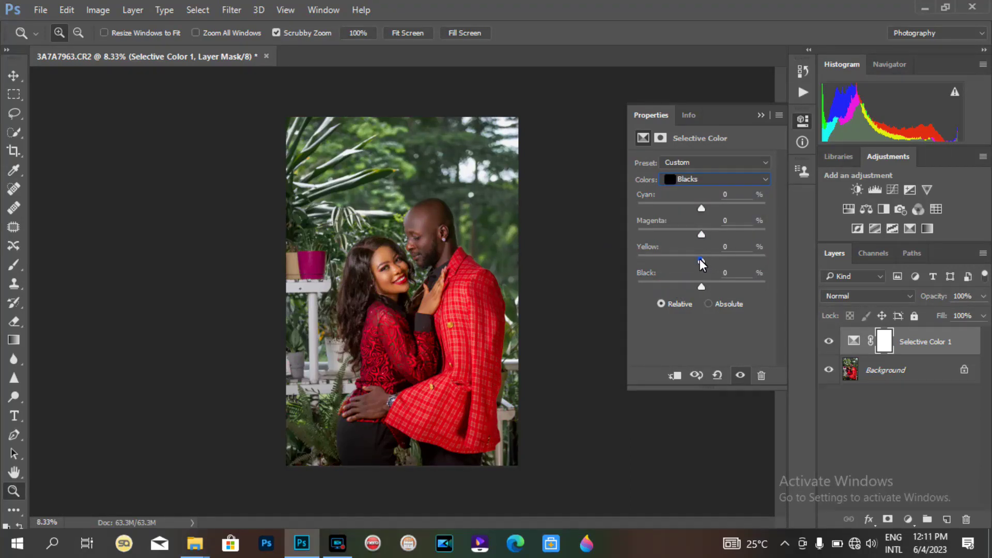
mouse_move(687, 259)
left_mouse_down()
mouse_move(713, 259)
mouse_move(703, 262)
left_mouse_up()
left_click_drag(701, 207, 697, 263)
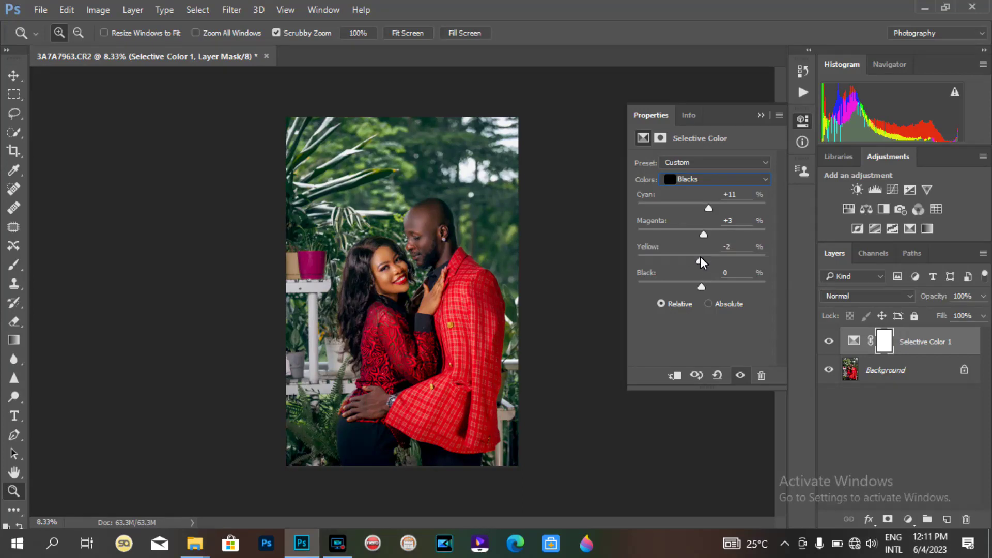
left_click_drag(702, 260, 699, 260)
mouse_move(698, 284)
left_mouse_down()
mouse_move(690, 286)
mouse_move(700, 284)
left_mouse_up()
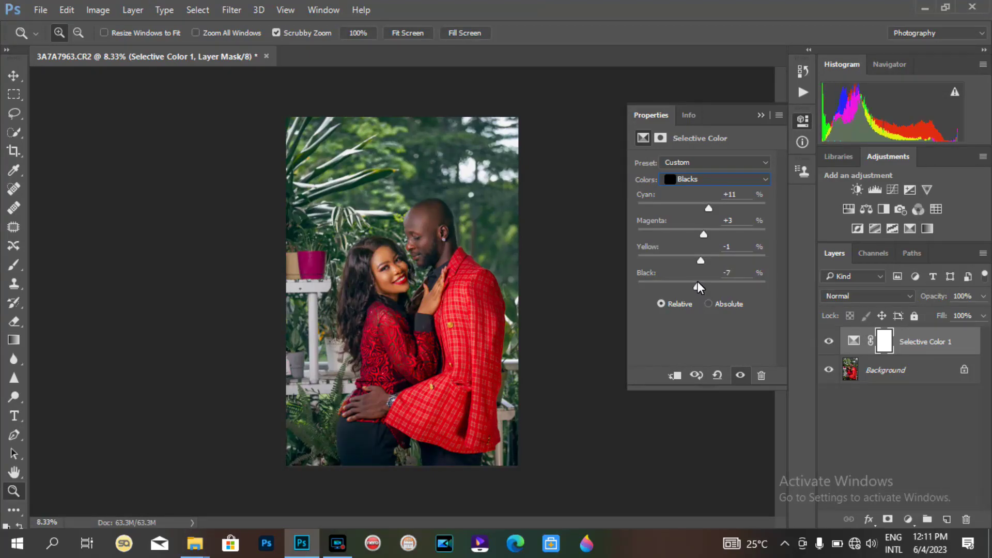
Set the Yellows' black to -60 in the Selective Color adjustment and merge the adjustment layer into the Background
left_click(419, 258)
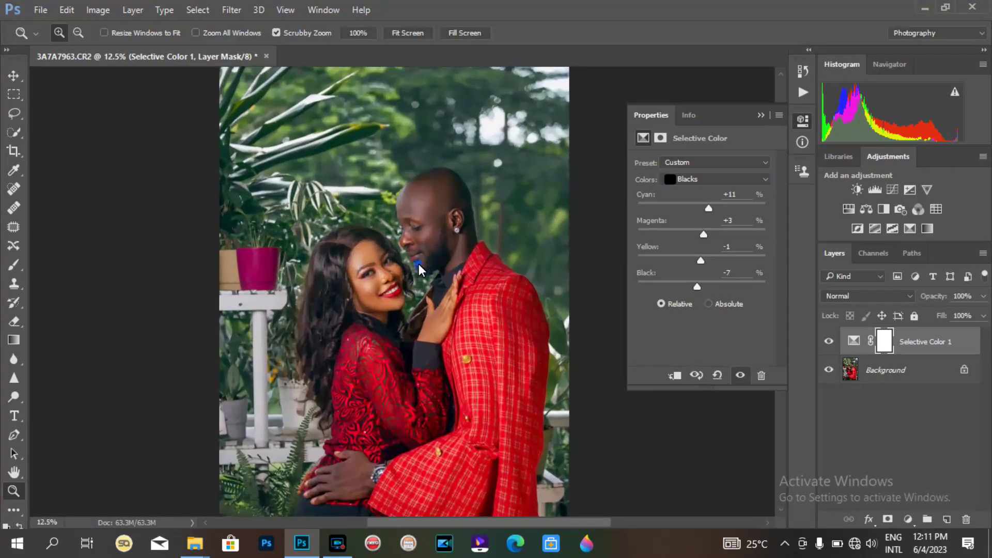
left_click(418, 264)
left_click(419, 264)
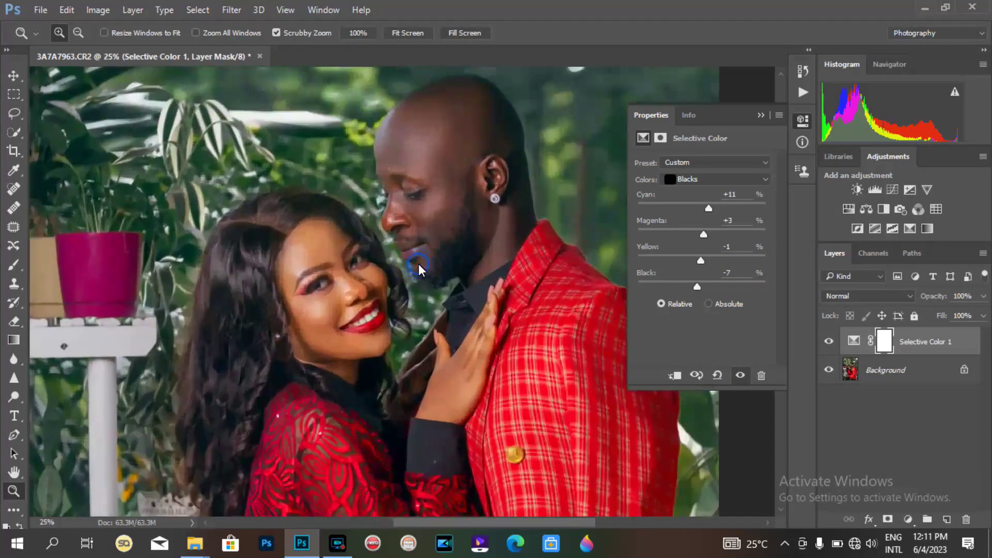
left_click(679, 179)
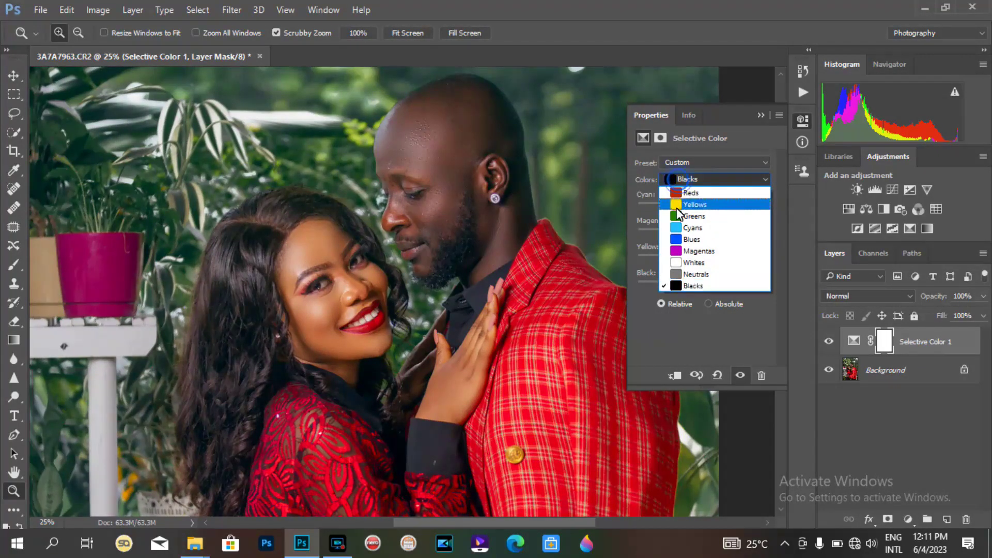
left_click(676, 202)
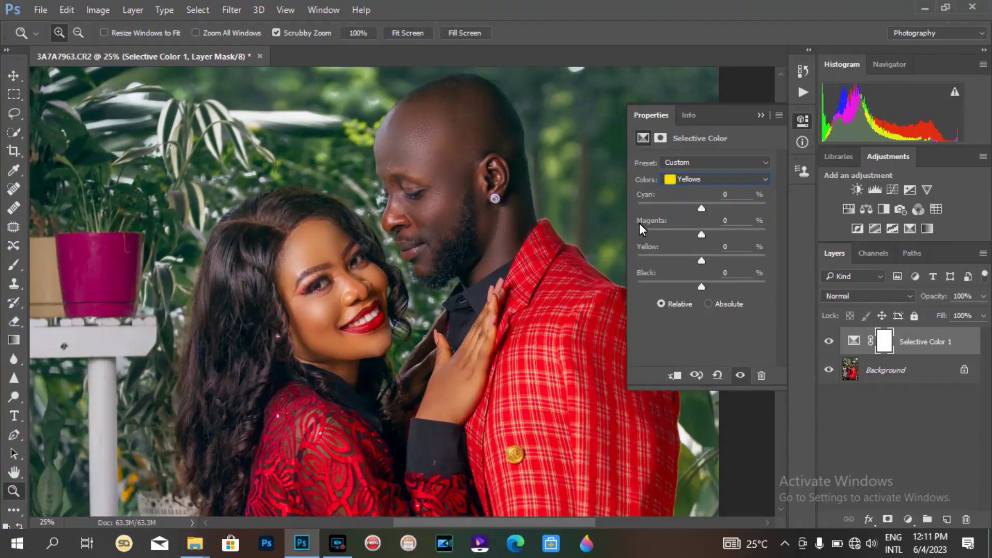
left_click(462, 237, "alt")
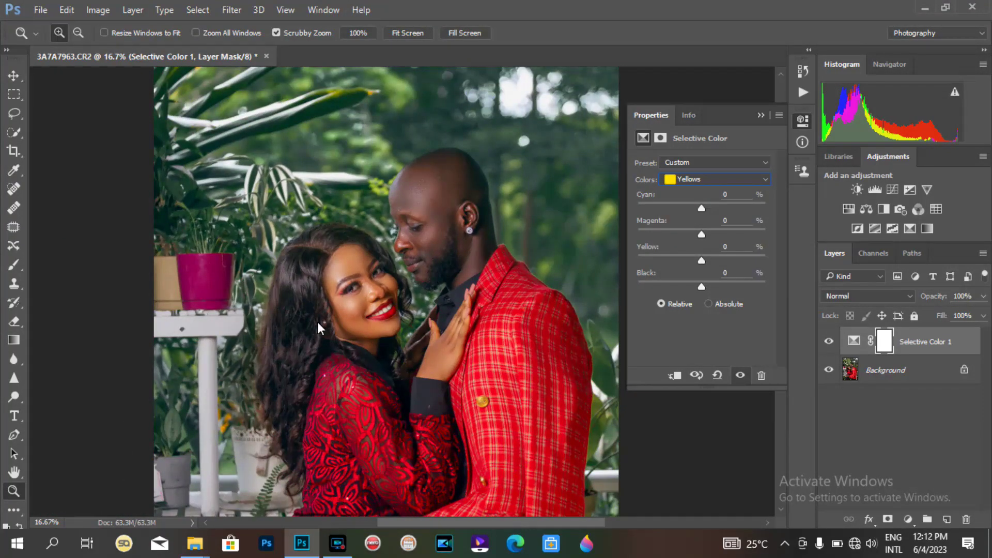
left_click_drag(698, 288, 663, 289)
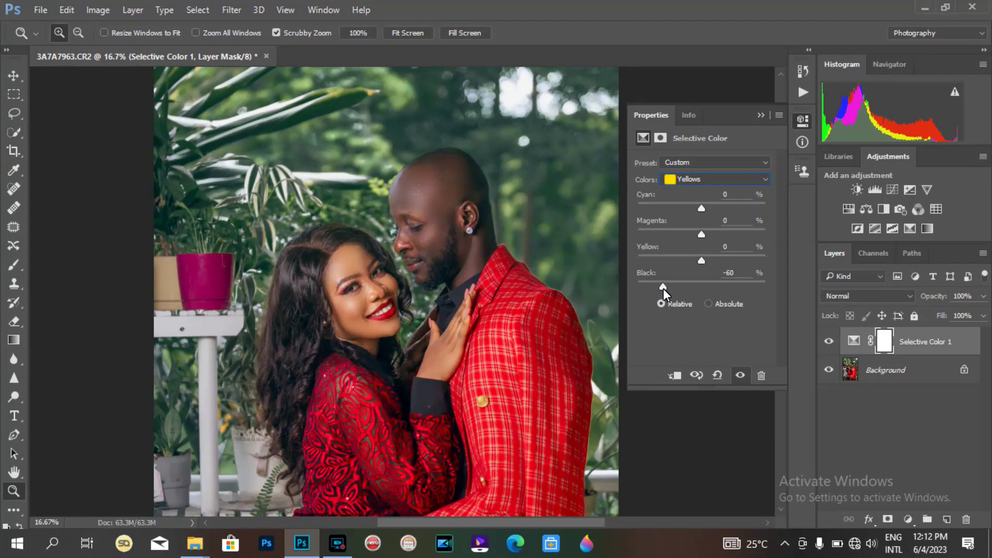
key("Delete")
Duplicate the Background layer and run the SOTIVIC TRAD action on the copy
key("ctrl+minus")
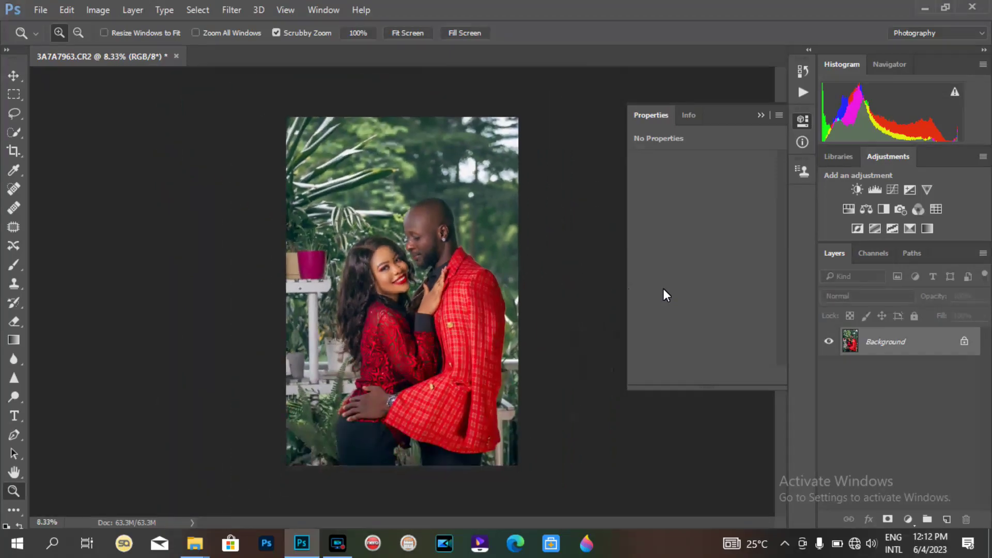
left_click(410, 235)
left_click(450, 283)
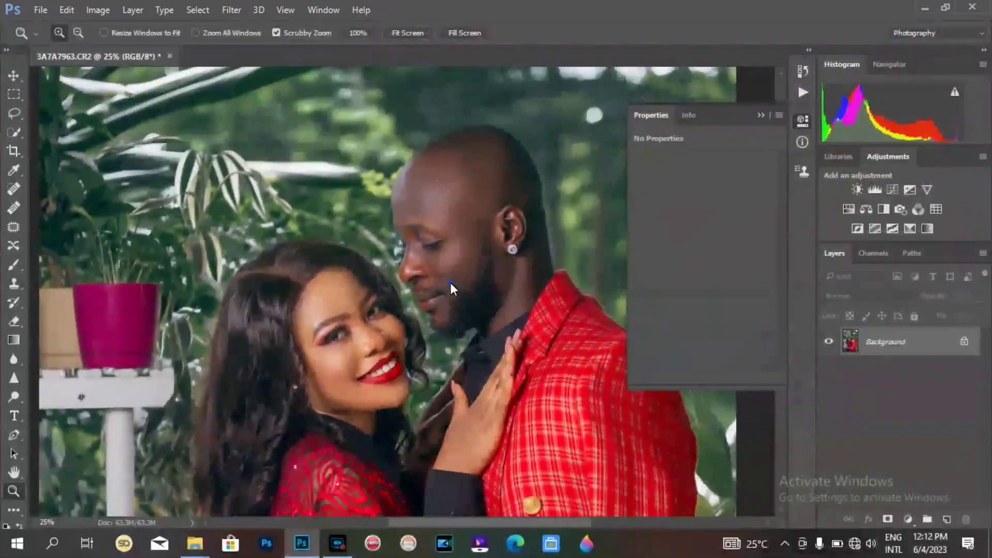
left_click(450, 283)
key("ctrl+minus")
key("ctrl+minus")
key("ctrl+minus")
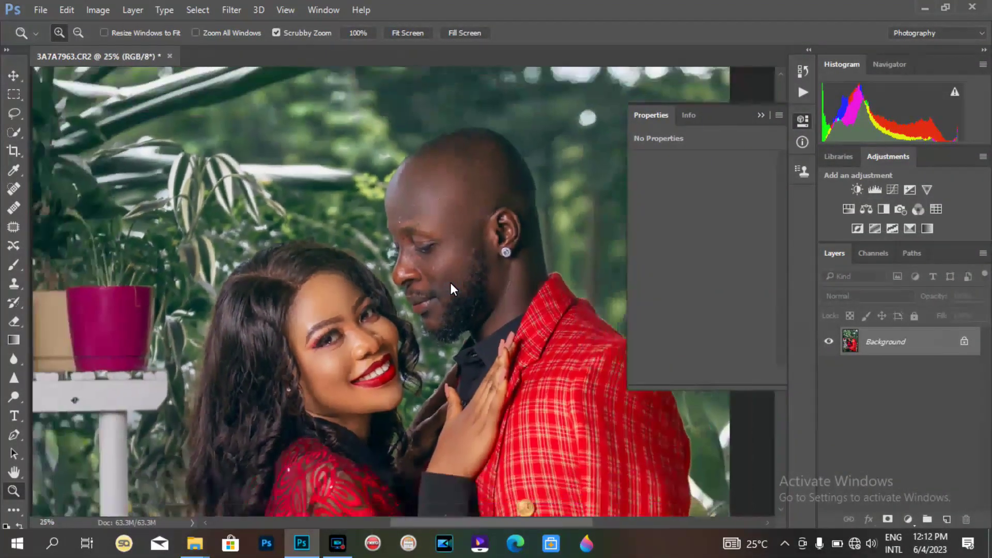
left_click(800, 92)
key("ctrl+minus")
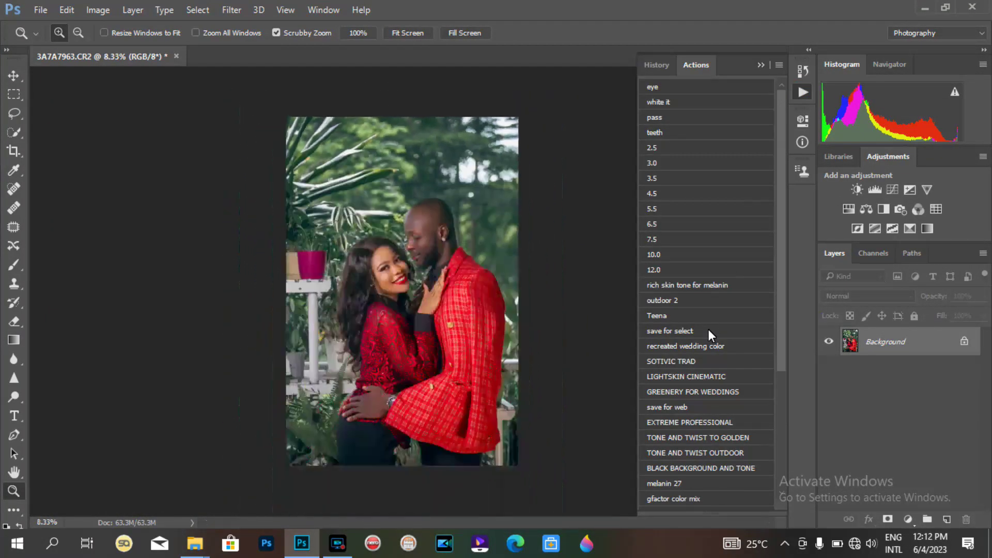
key("ctrl+j")
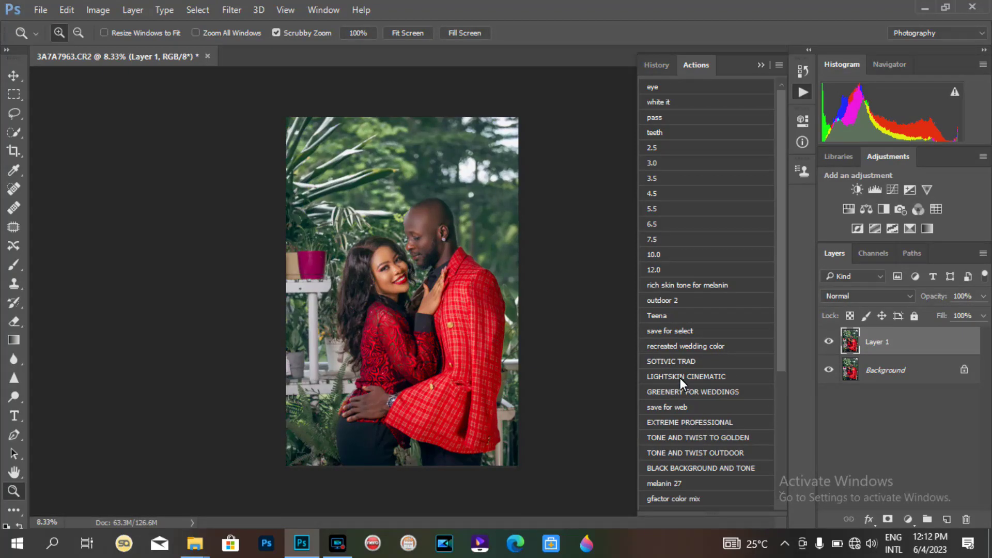
left_click(663, 359)
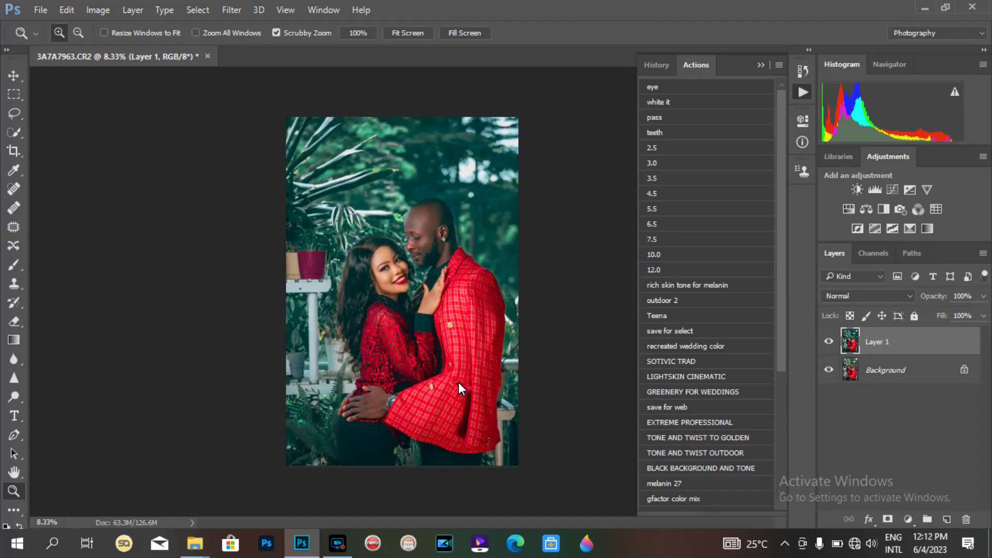
Lower the opacity of Layer 1 to about 62% and merge it into the Background
left_click(424, 365)
left_click(984, 297)
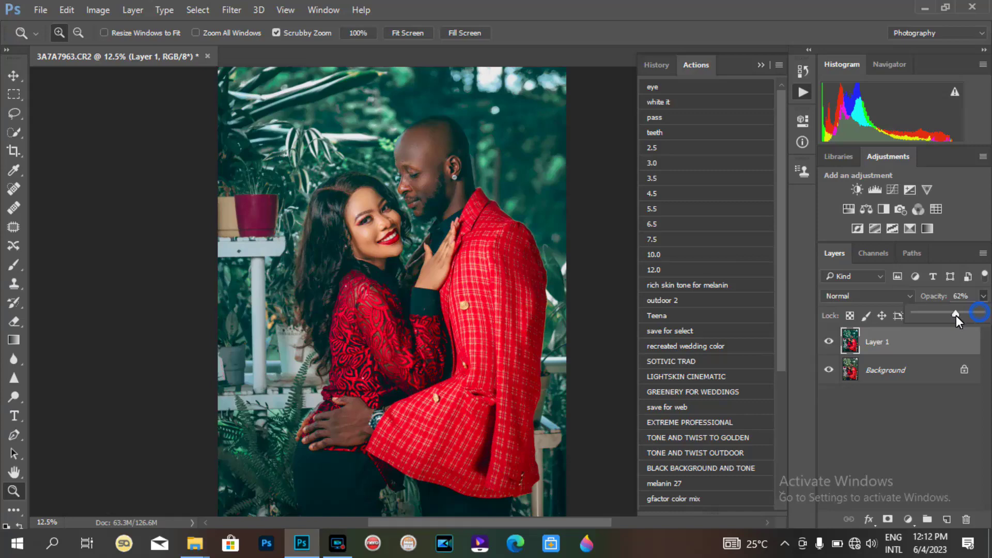
key("ctrl+e")
Examine the couple's faces up close and the overall toning of the finished portrait
left_click(398, 217)
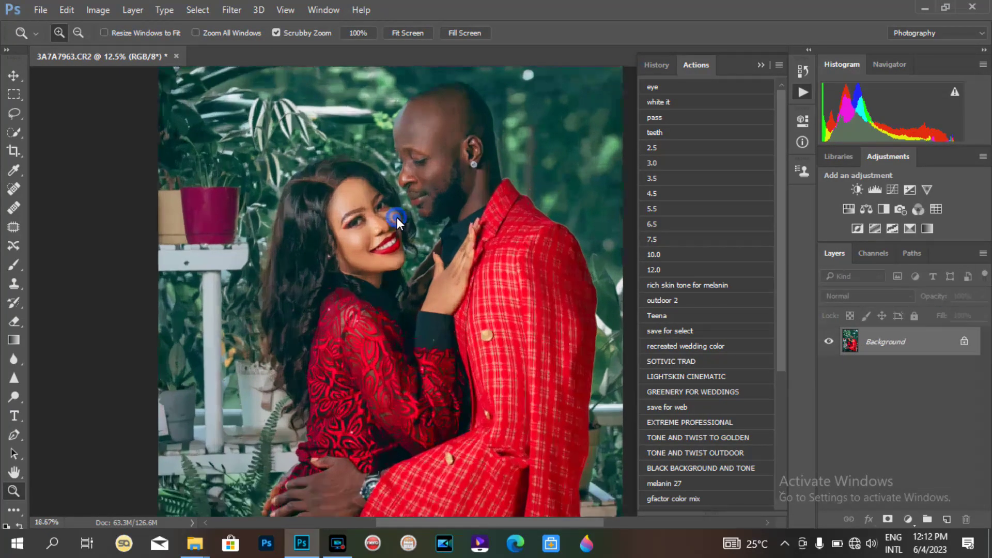
left_click(397, 217)
left_click(435, 172)
left_click(435, 173, "alt")
left_click(435, 173, "alt")
left_click(435, 172, "alt")
left_click(435, 173, "alt")
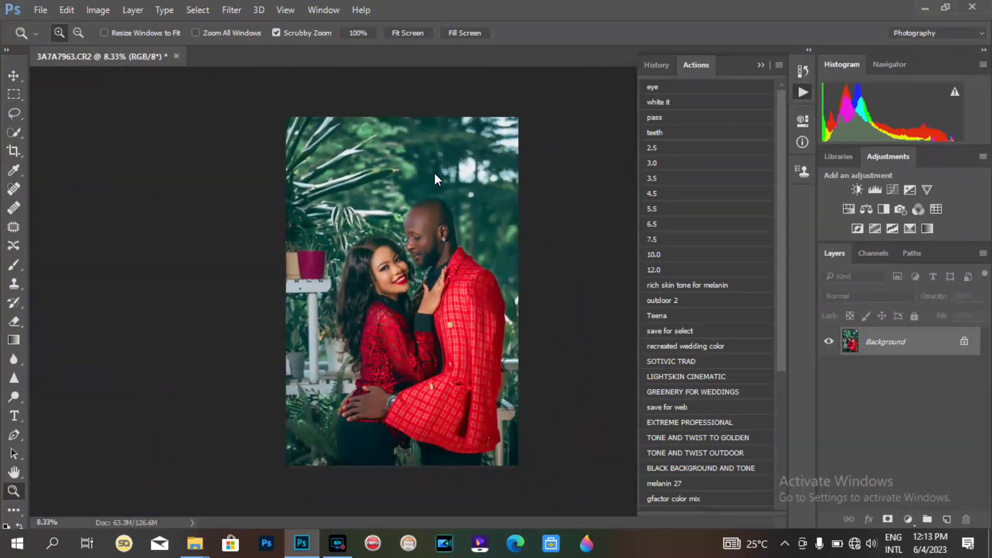
left_click(338, 543)
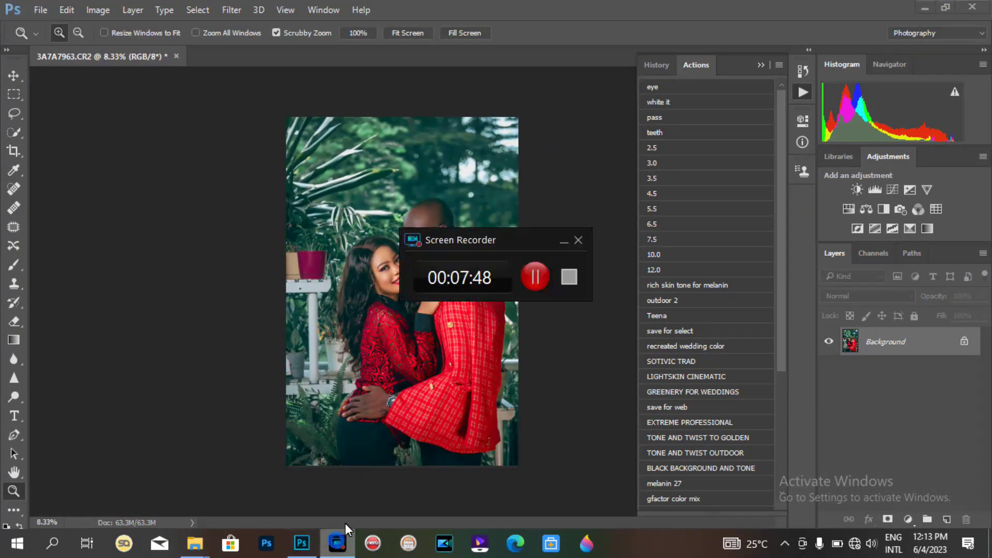